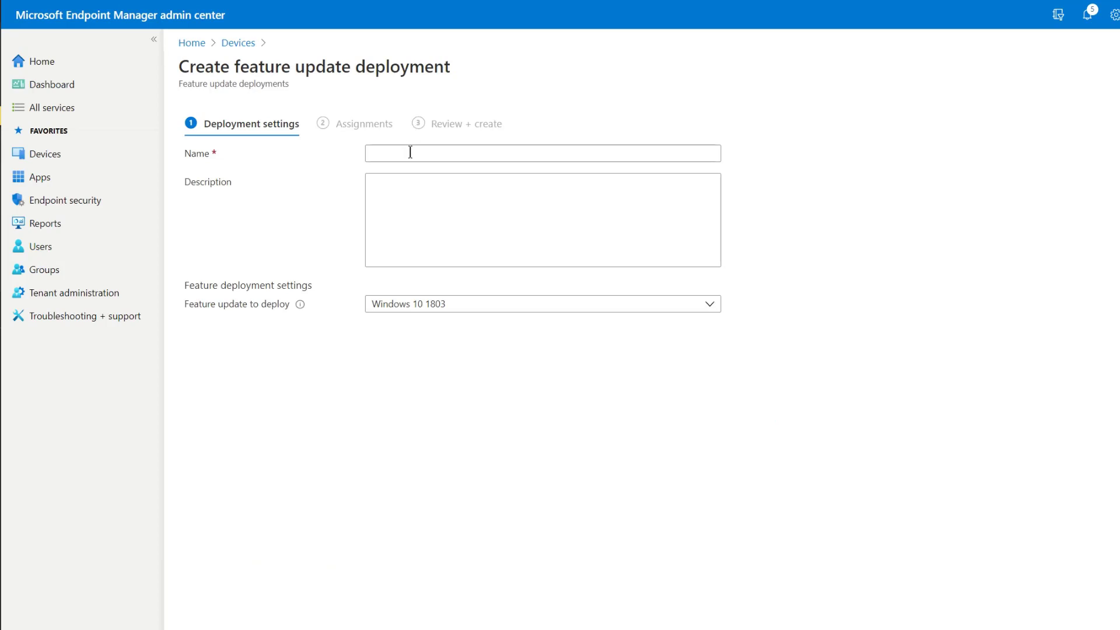
Name the feature update deployment Teacher Devices, choose Windows 10 2004 as the update to deploy, and proceed to assignments
click(496, 153)
text(Teacher Devices)
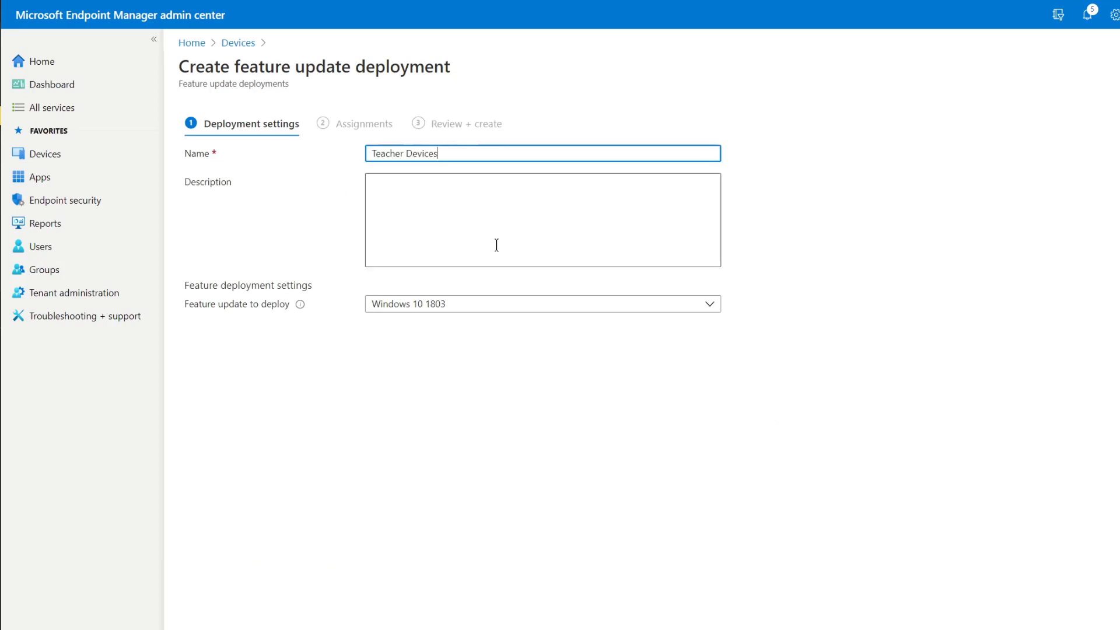
click(447, 305)
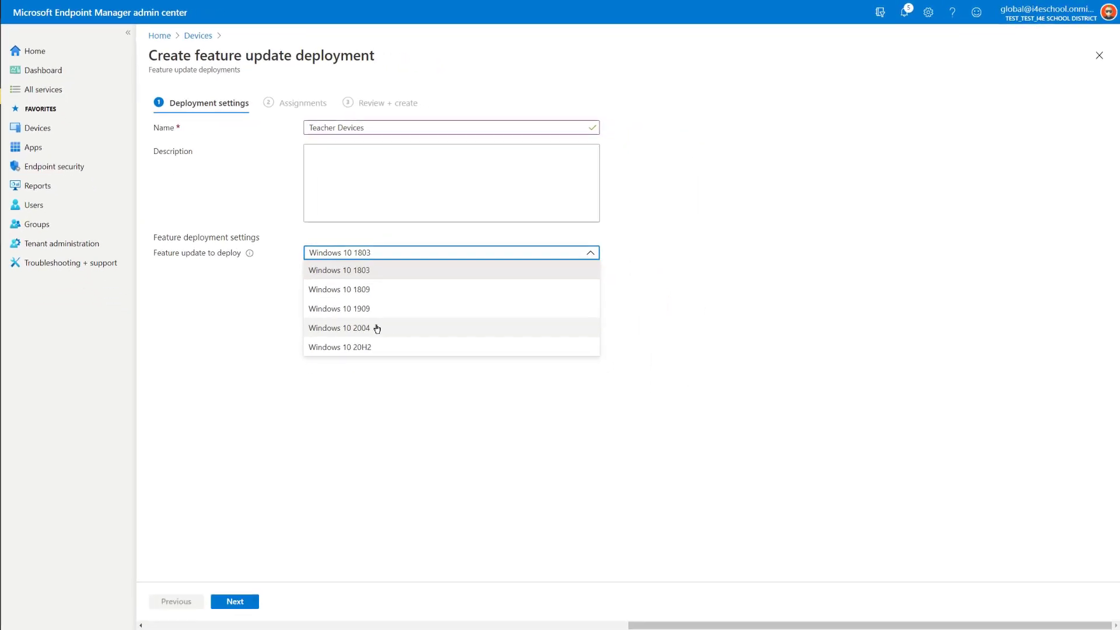
click(376, 329)
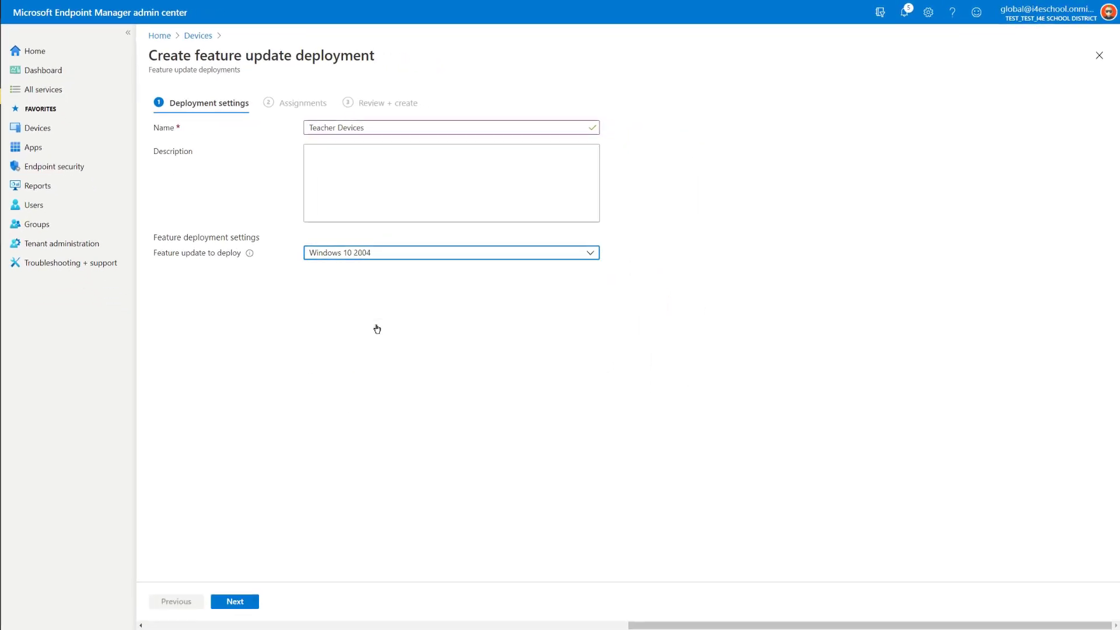
click(253, 603)
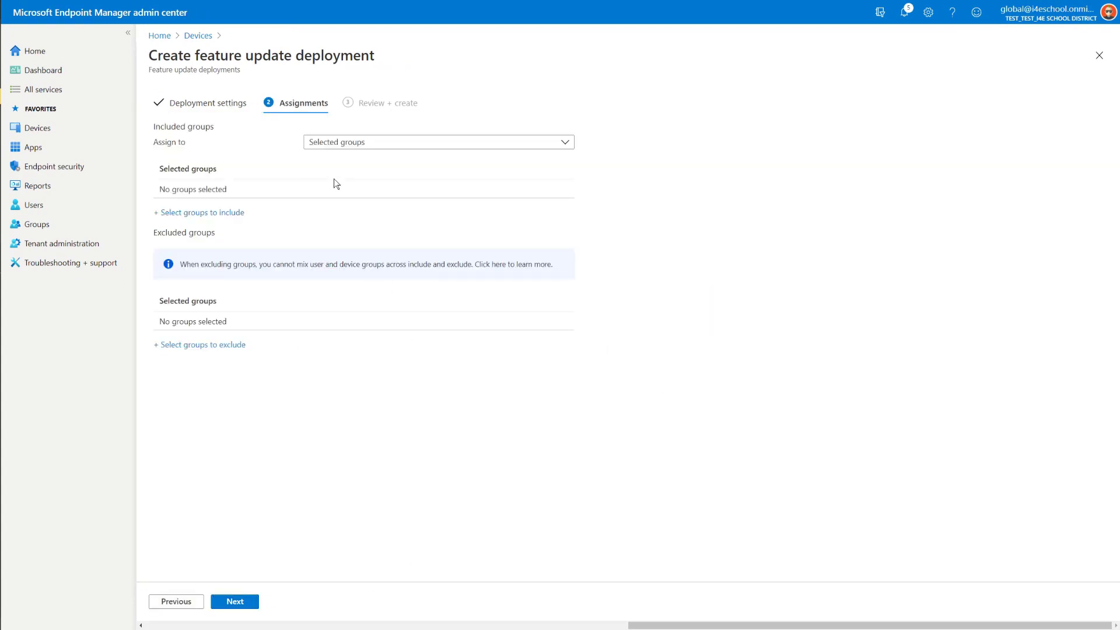
Include the ~Autipilot - Teacher Devices (20001) group in the deployment and create it
click(214, 214)
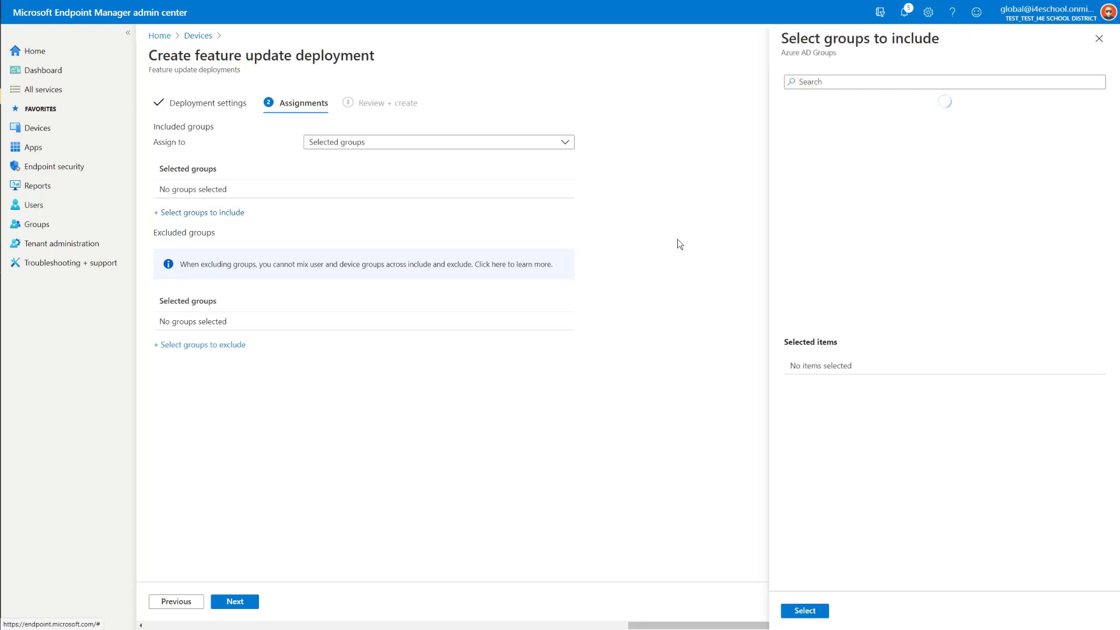
scroll(918, 251, down, 2)
click(909, 257)
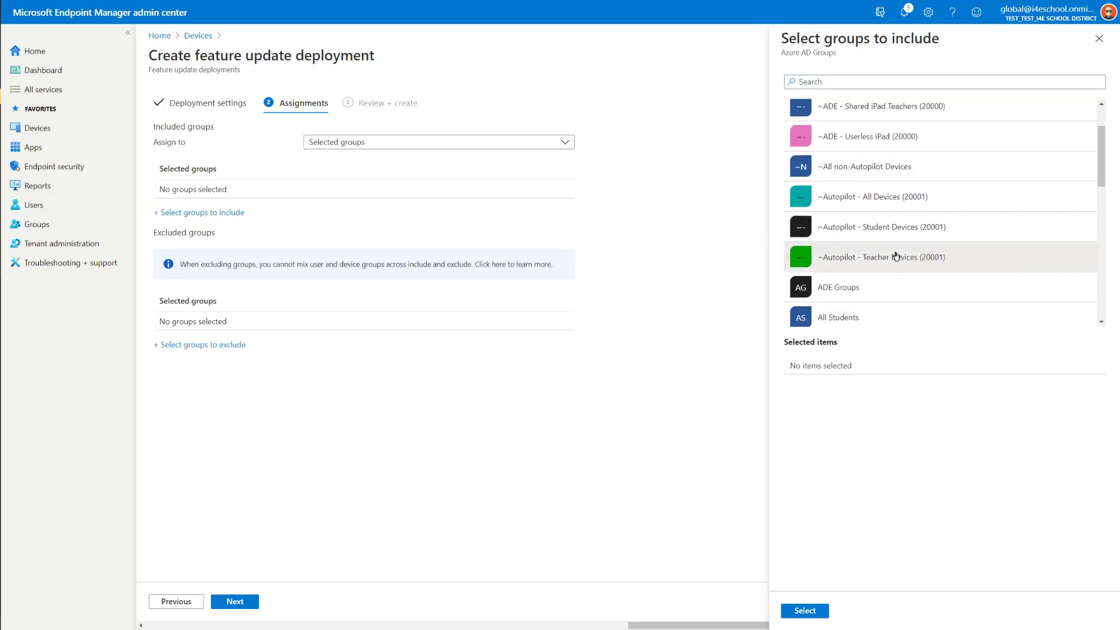
click(815, 608)
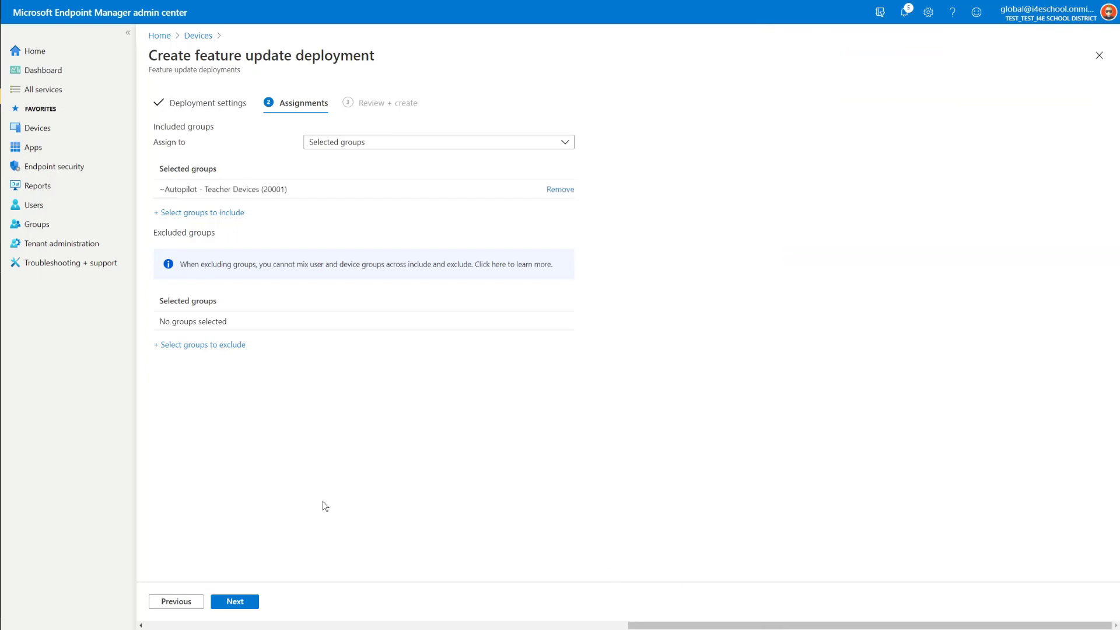
click(236, 603)
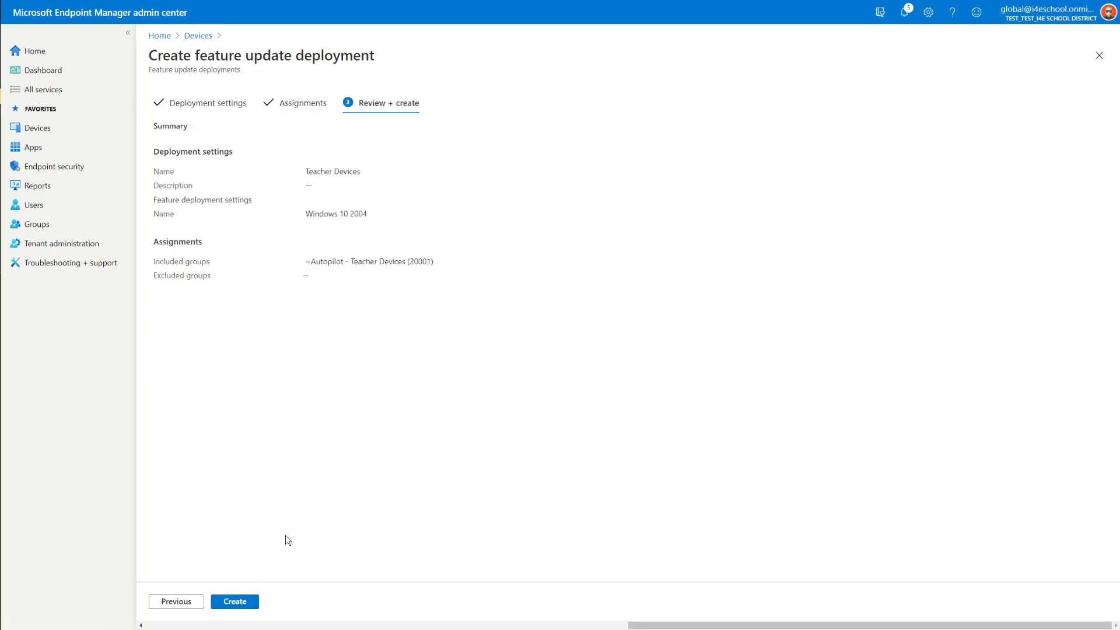
click(234, 603)
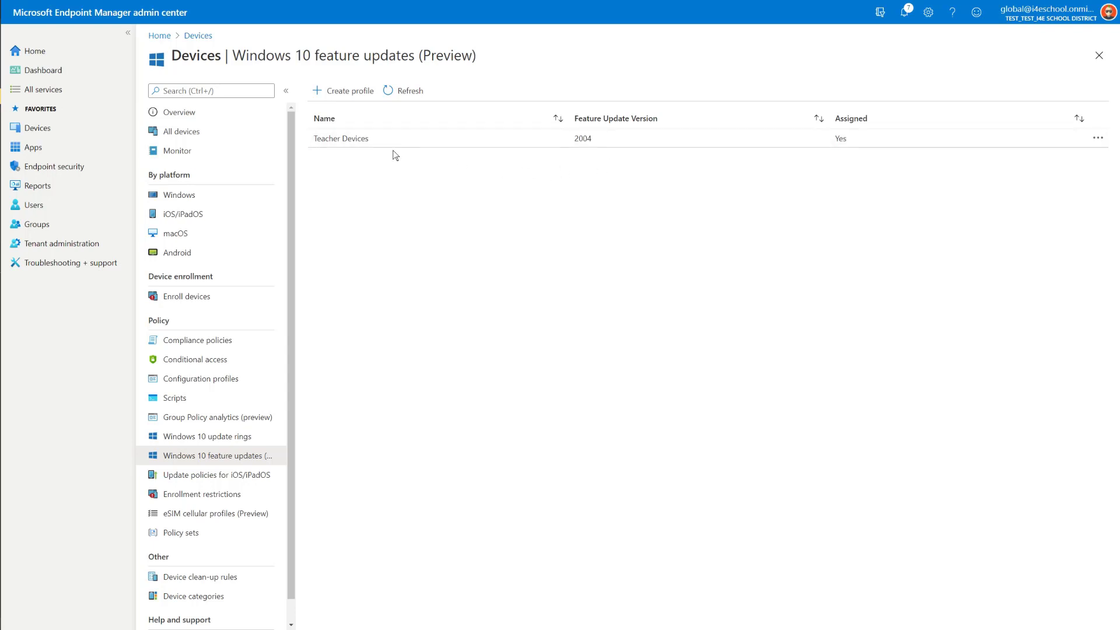
Start a second feature update deployment named Student Devices with Windows 10 20H2 and proceed to assignments
click(363, 90)
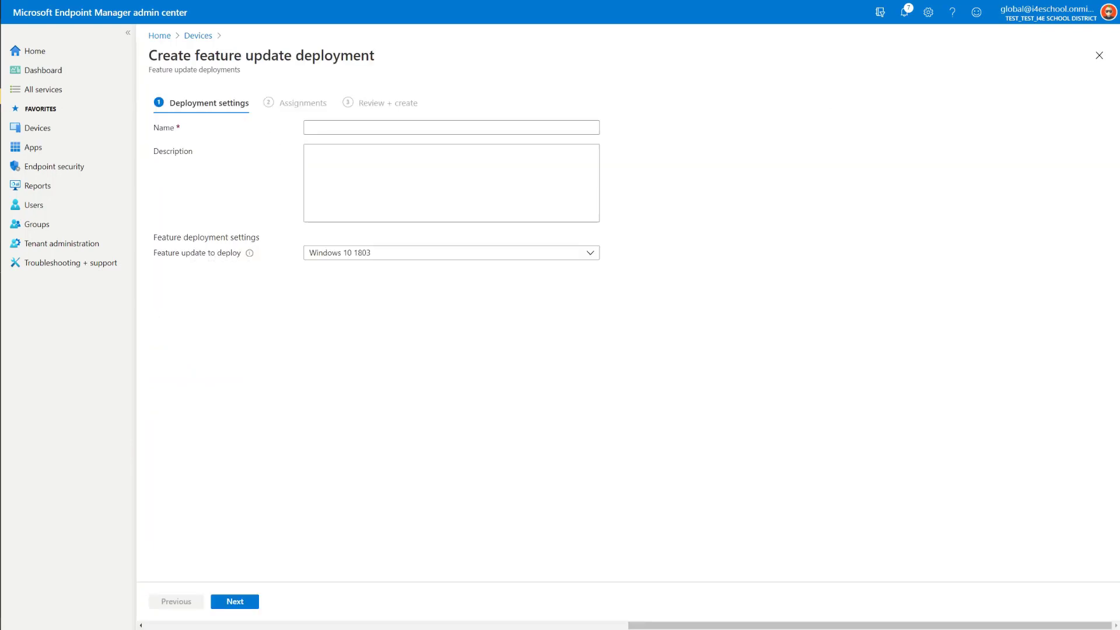
text(Student Devices)
click(413, 253)
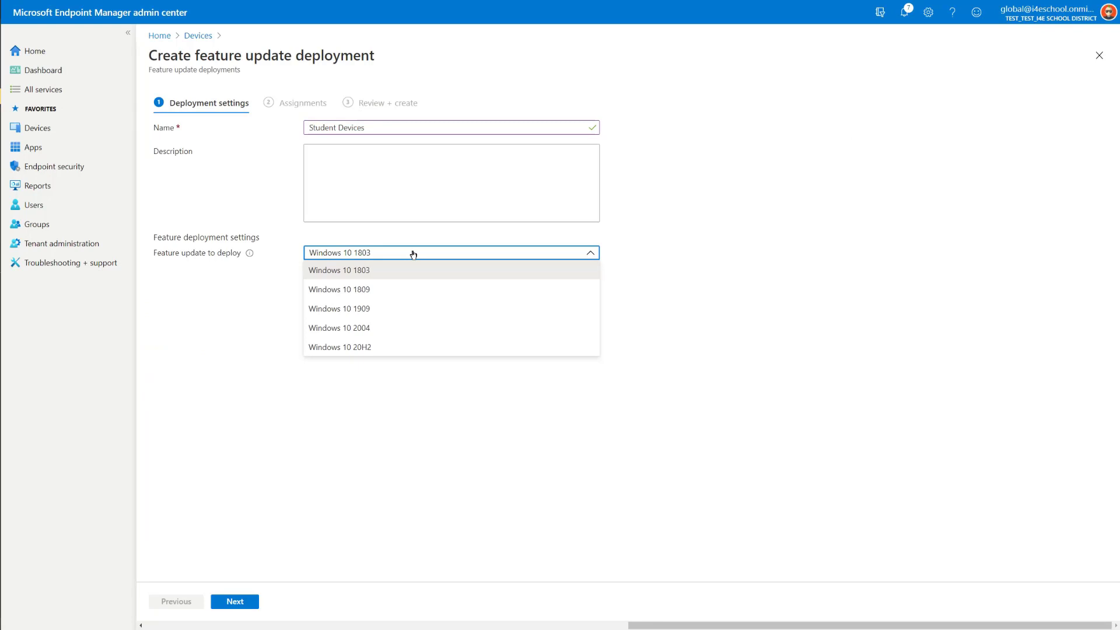
click(334, 348)
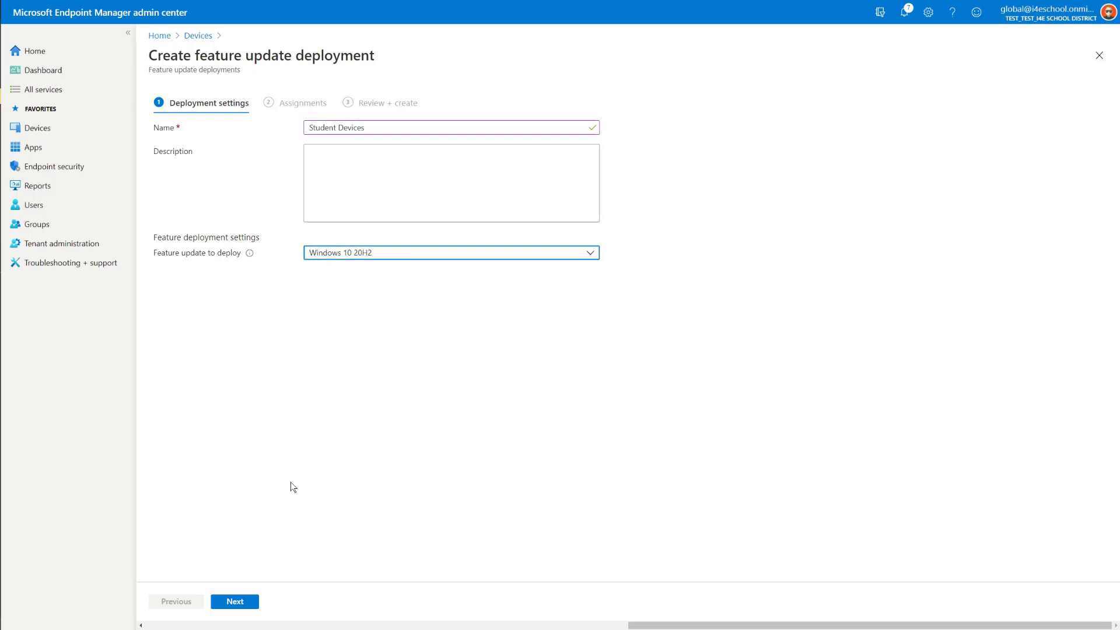
click(242, 601)
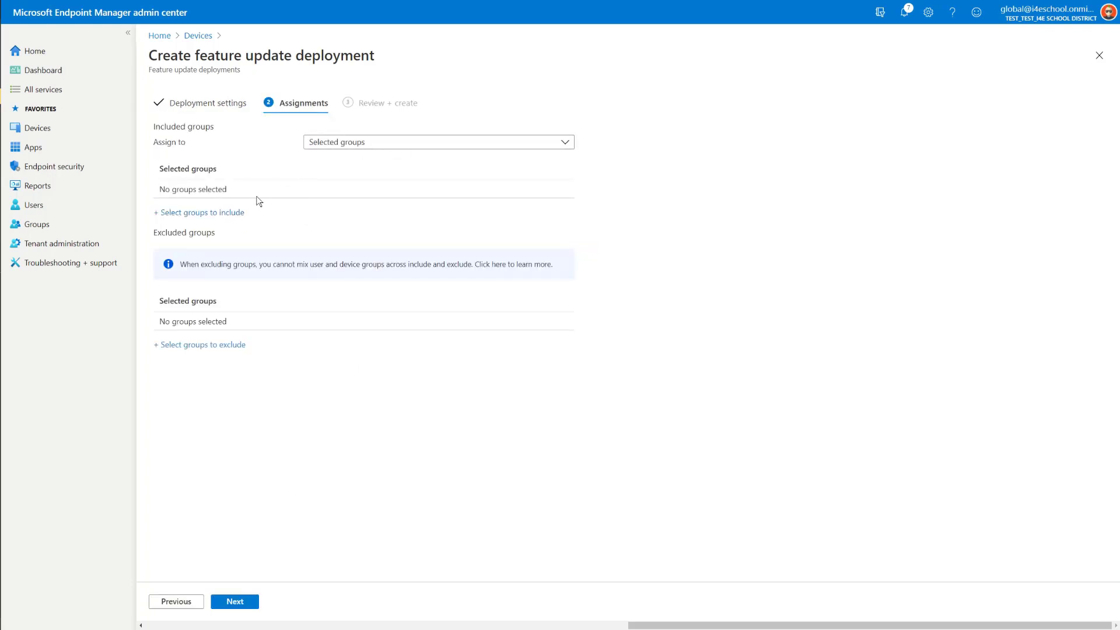
Include the ~Autopilot - Student Devices (20001) group in the deployment and create it
click(232, 214)
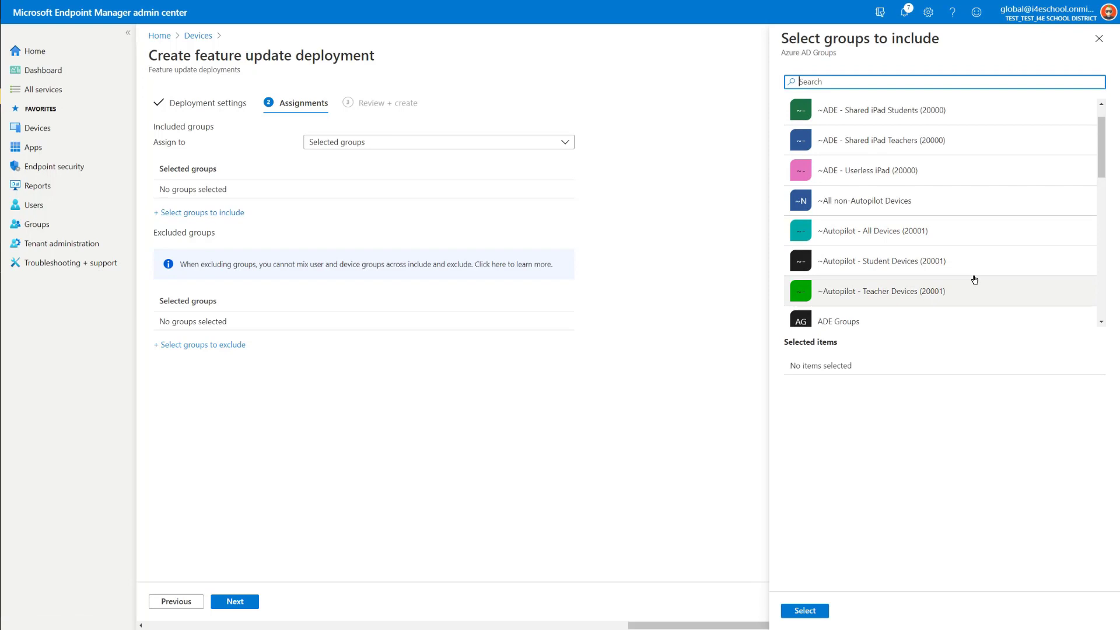
click(871, 263)
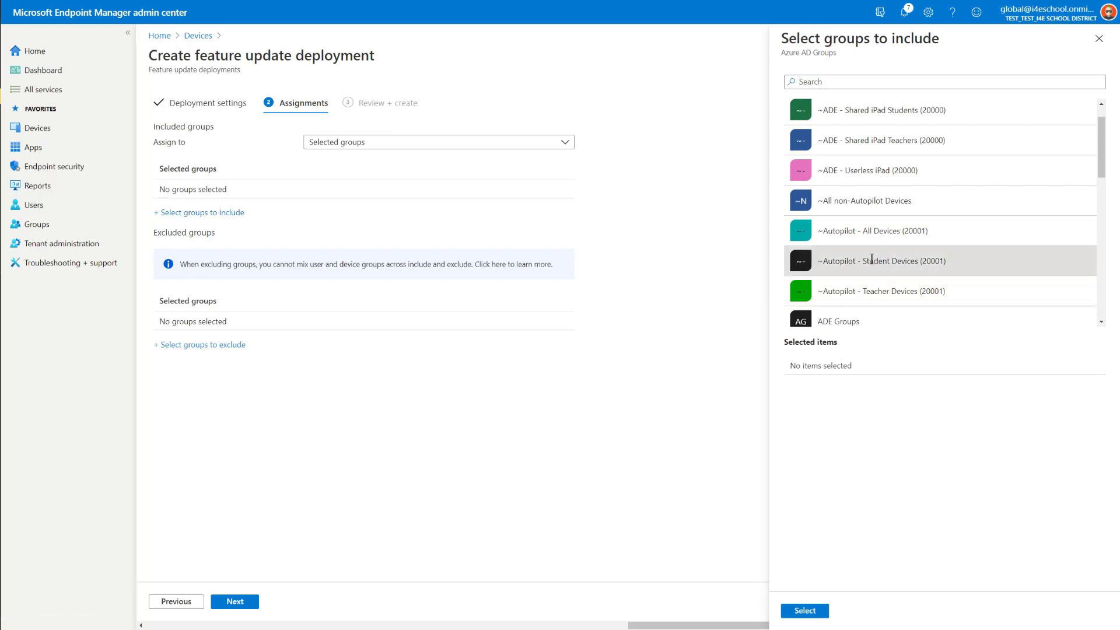
click(805, 610)
click(239, 601)
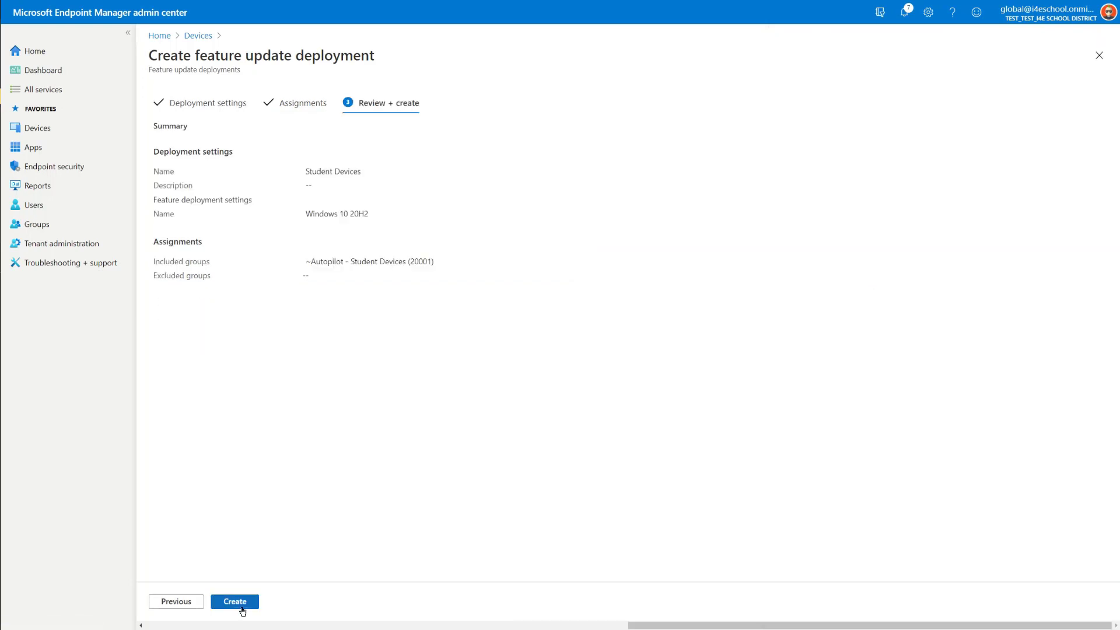
click(240, 603)
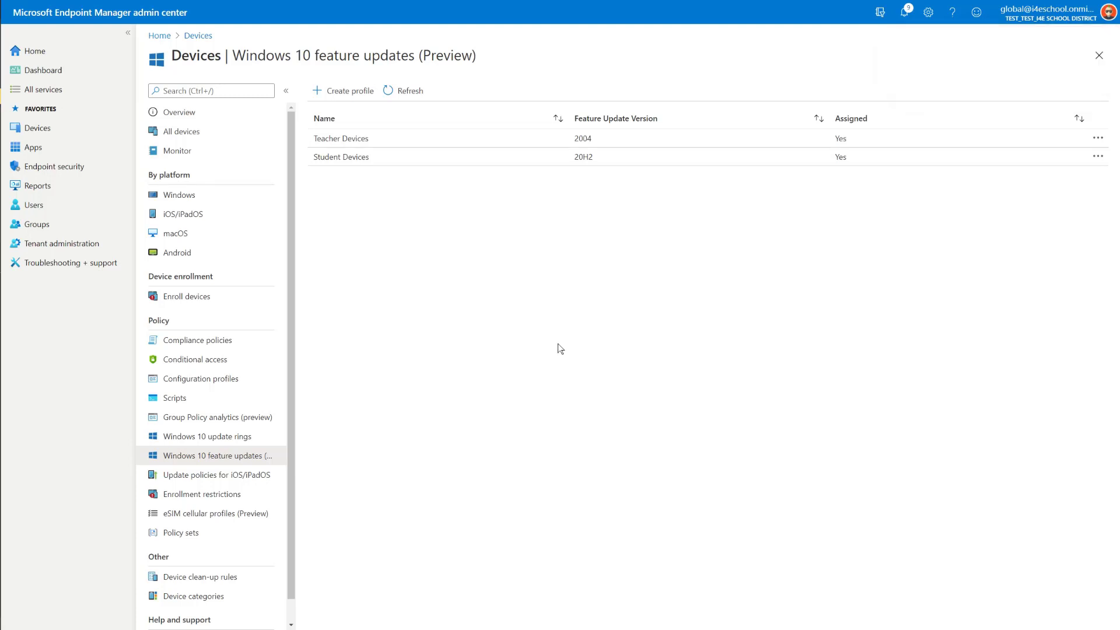
Start a new Windows configuration profile with platform Windows 10 and later and profile type Device restrictions
click(177, 196)
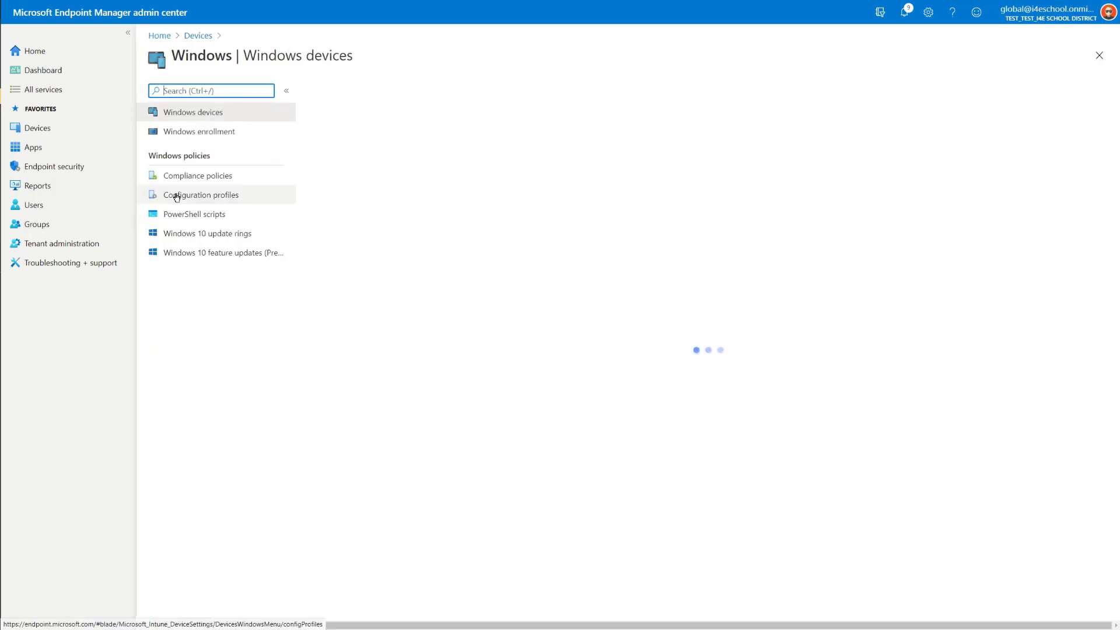
click(214, 198)
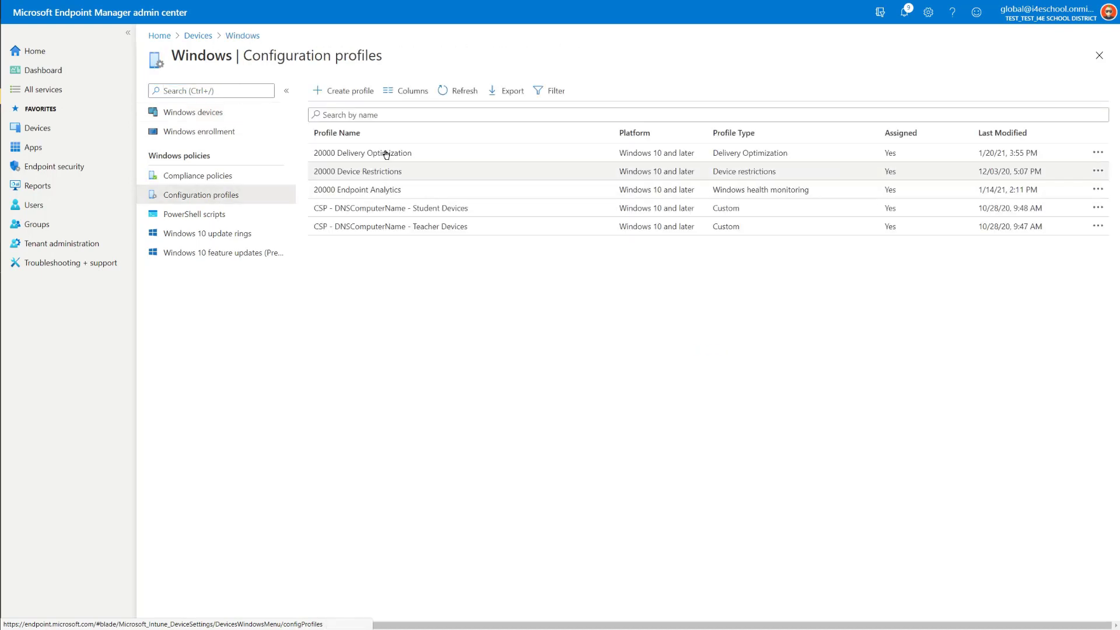
click(346, 92)
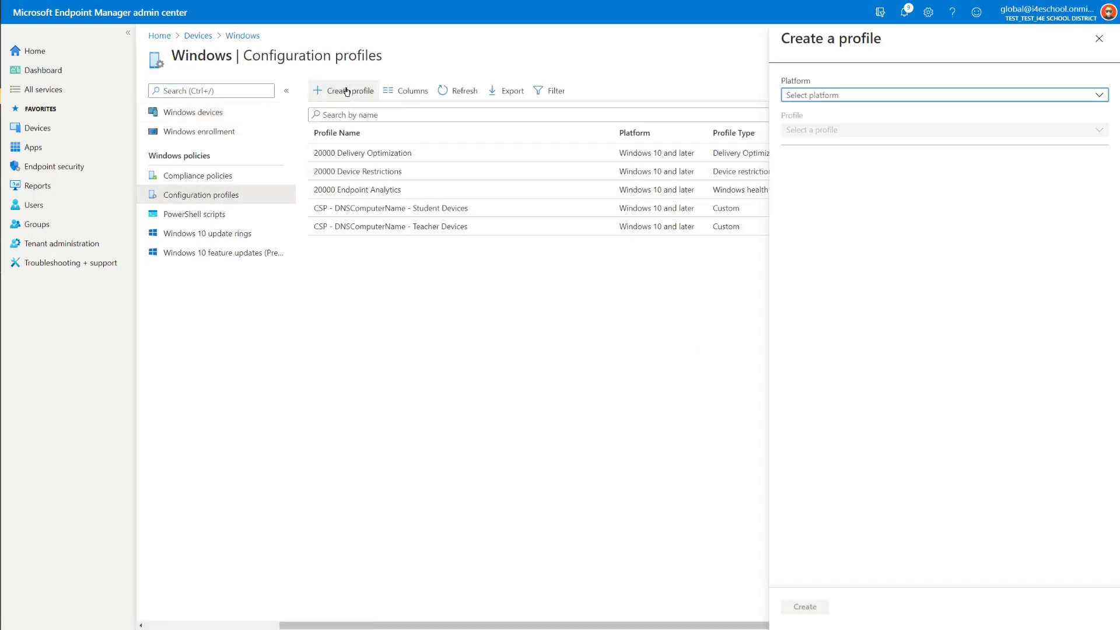
click(880, 96)
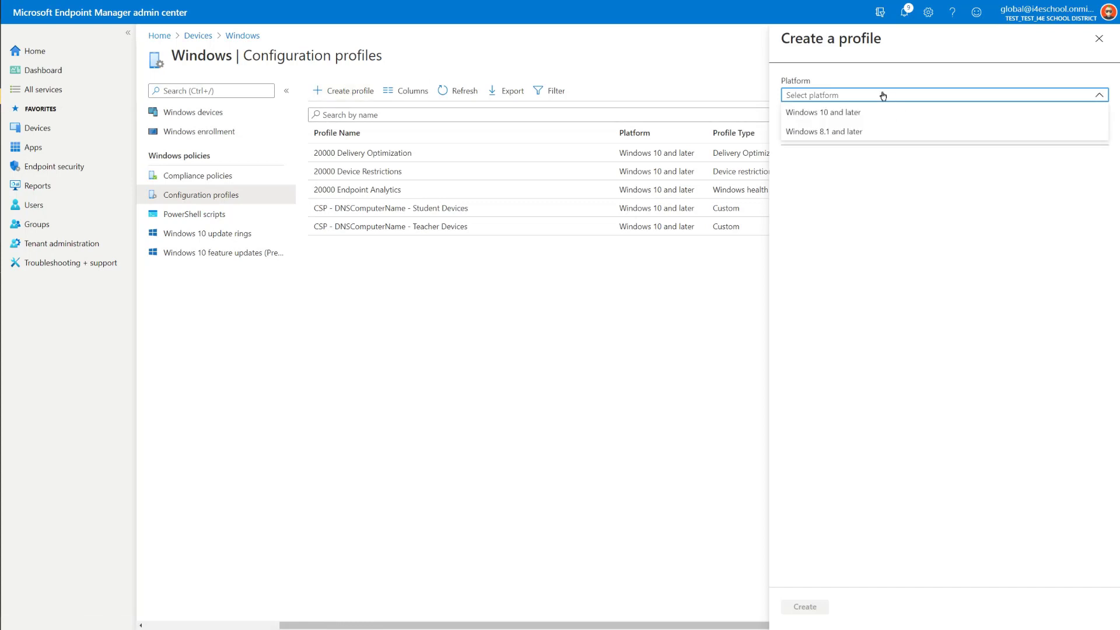
click(841, 113)
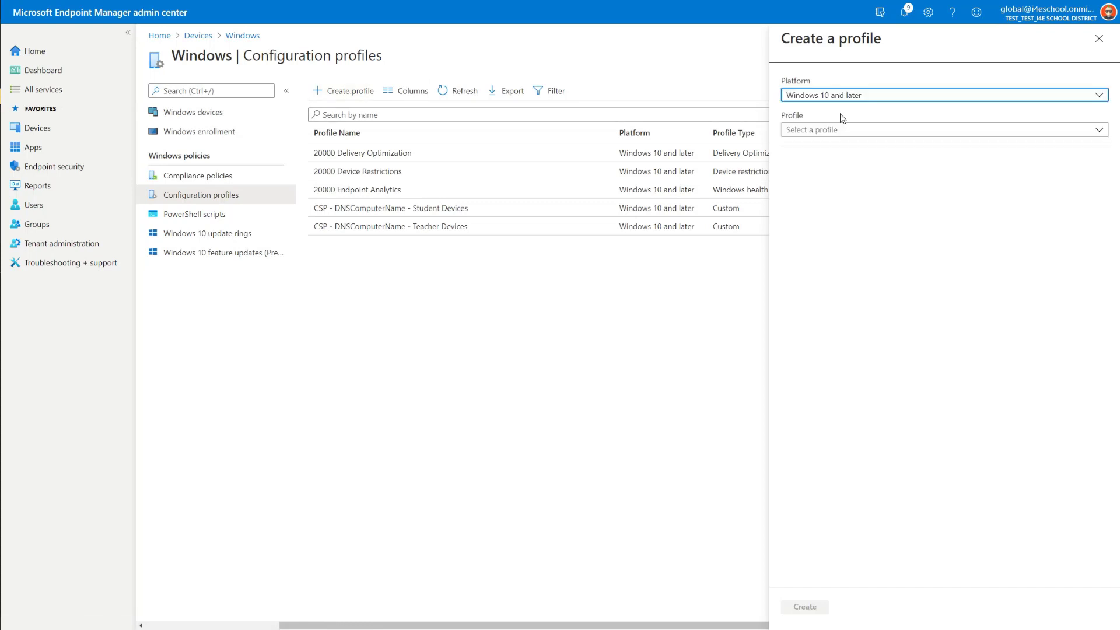
click(834, 131)
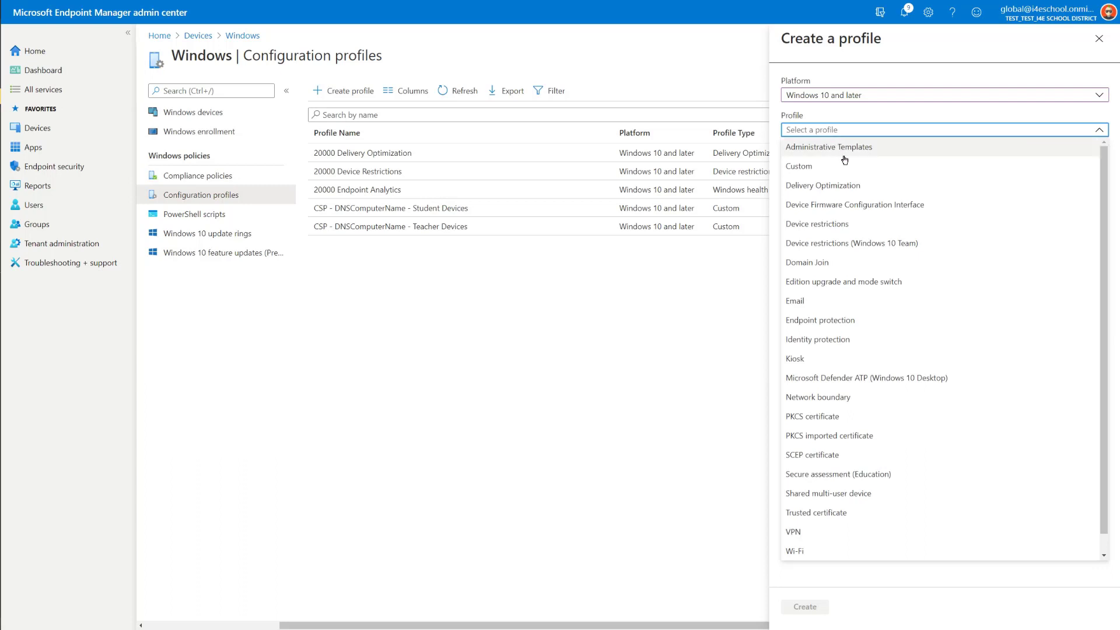
click(838, 228)
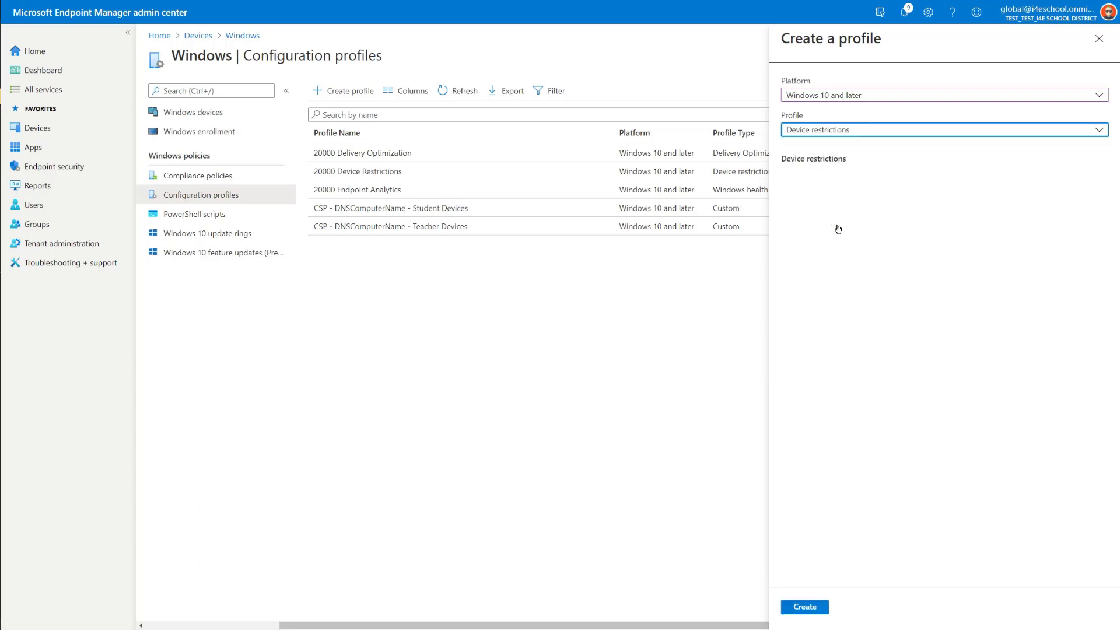
click(804, 607)
Name the device restrictions profile Telemetry and proceed to its configuration settings
click(348, 124)
text(Windows 10)
click(248, 603)
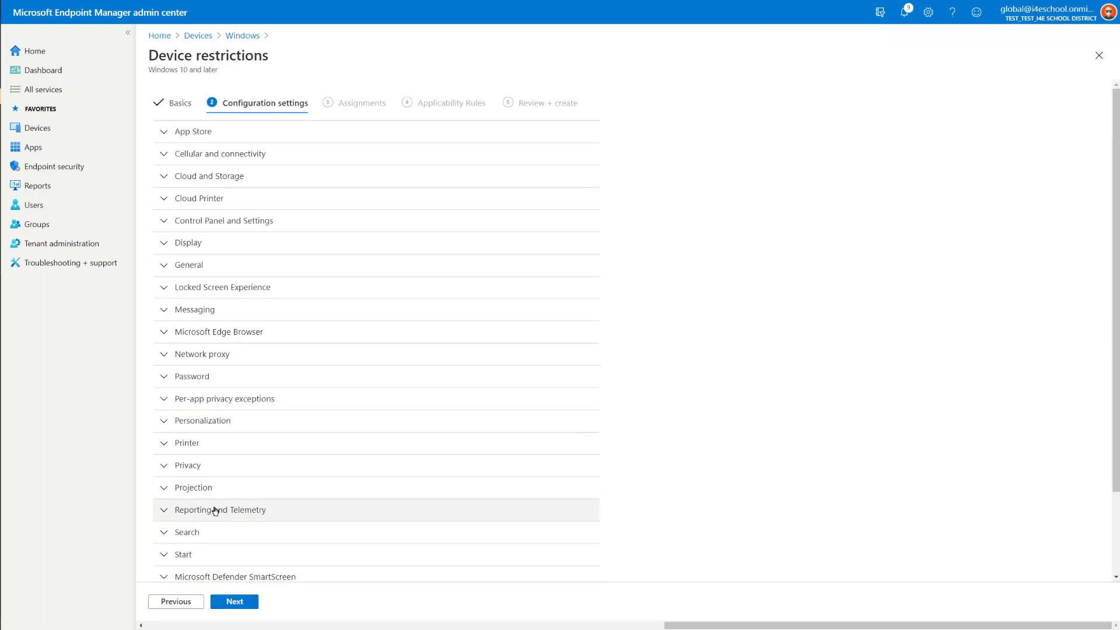
Set Share usage data to Basic under Reporting and Telemetry and proceed to the profile's assignments
click(195, 511)
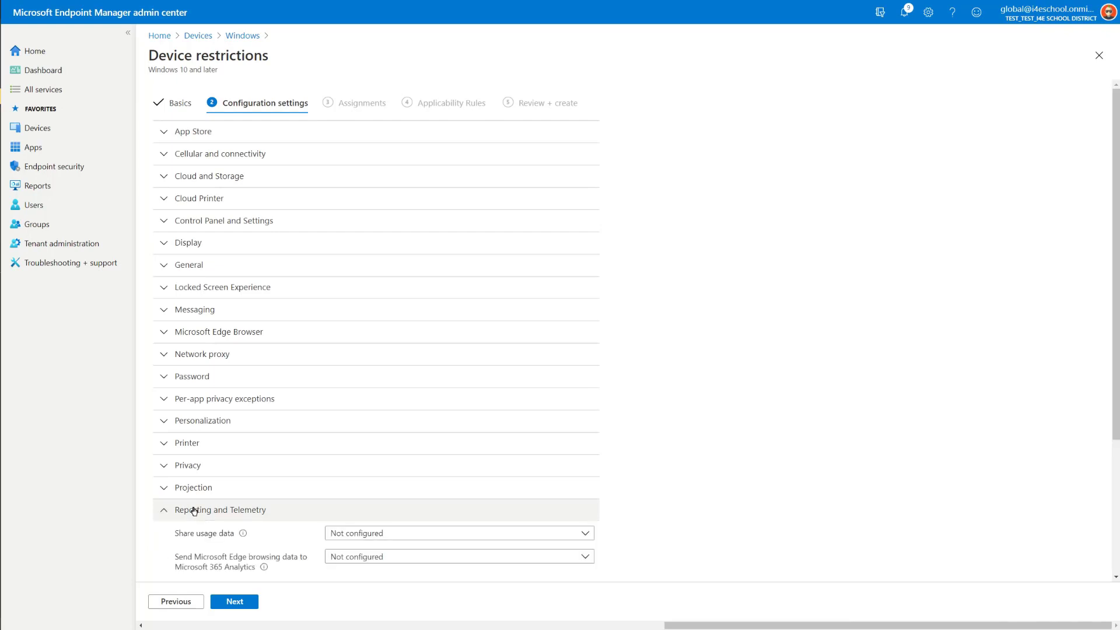
scroll(718, 487, down, 1)
scroll(718, 487, down, 1)
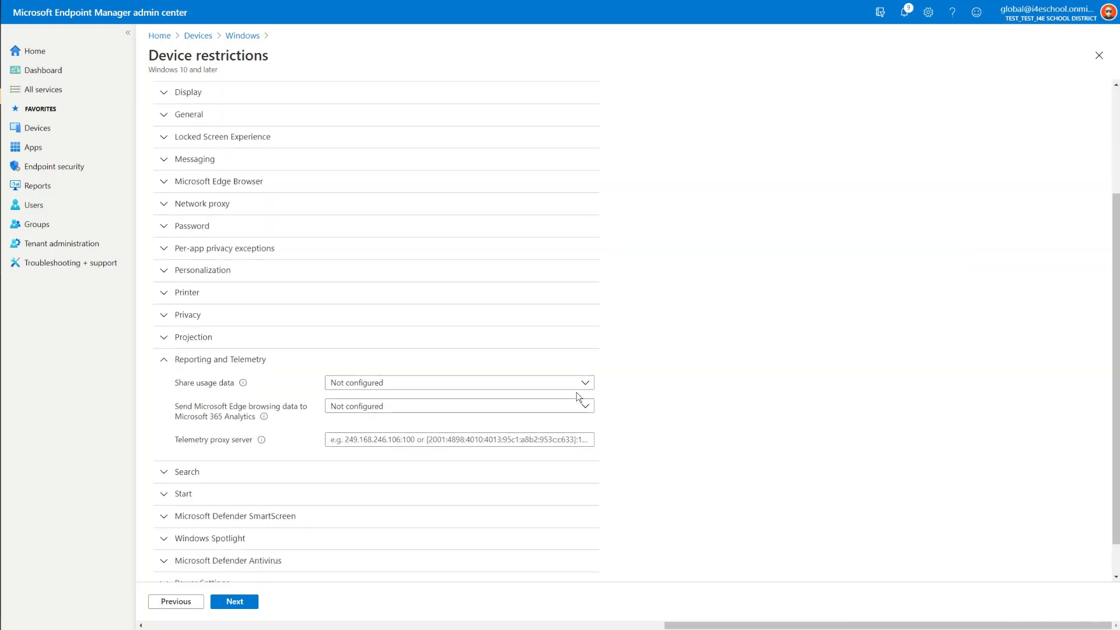
click(479, 389)
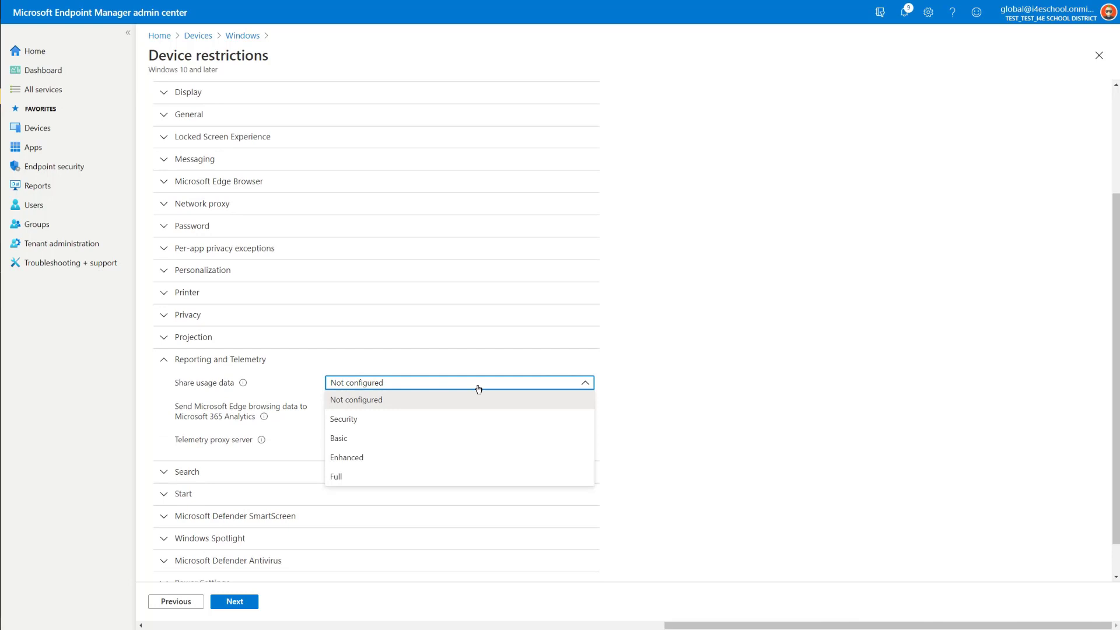
click(424, 437)
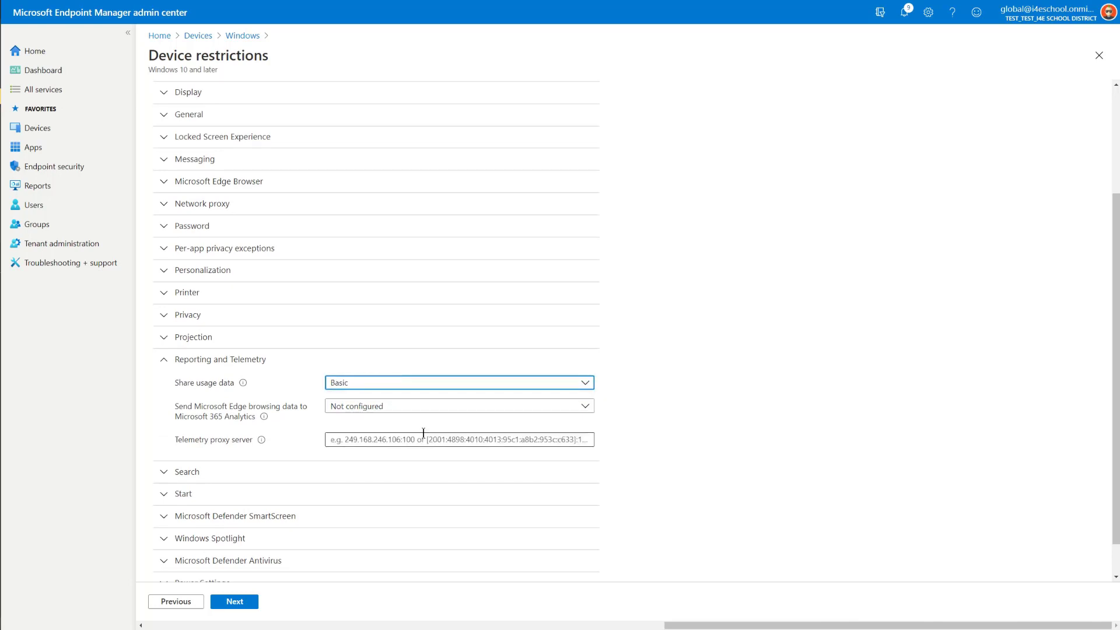
click(243, 601)
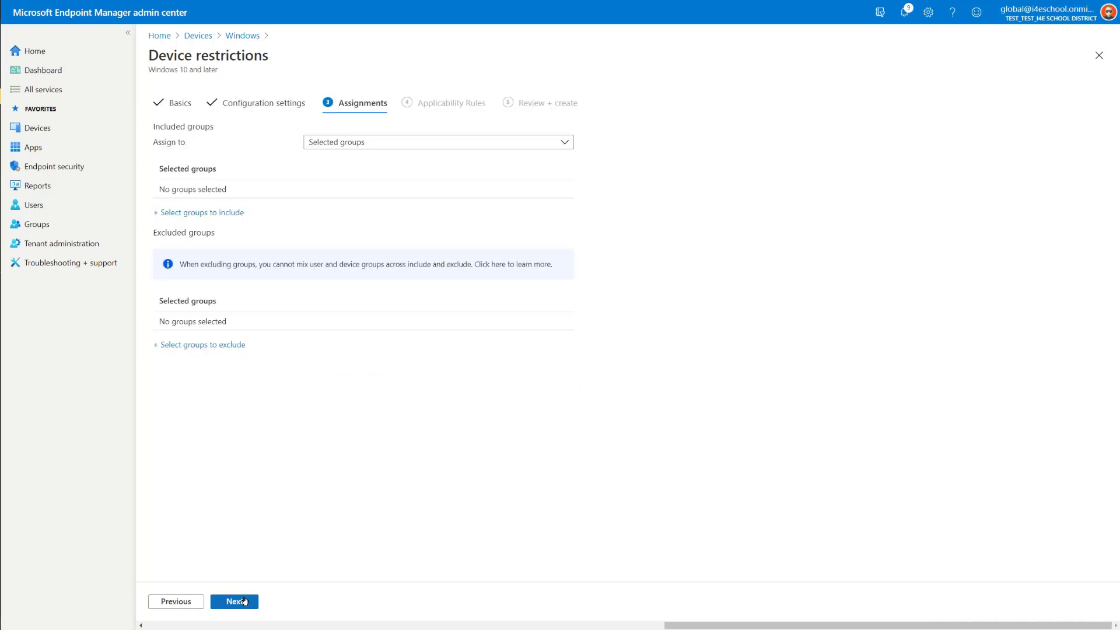
Include the ~Autopilot - Student Devices (20001) and ~Autopilot - Teacher Devices (20001) groups, skip applicability rules, and create the profile
click(228, 213)
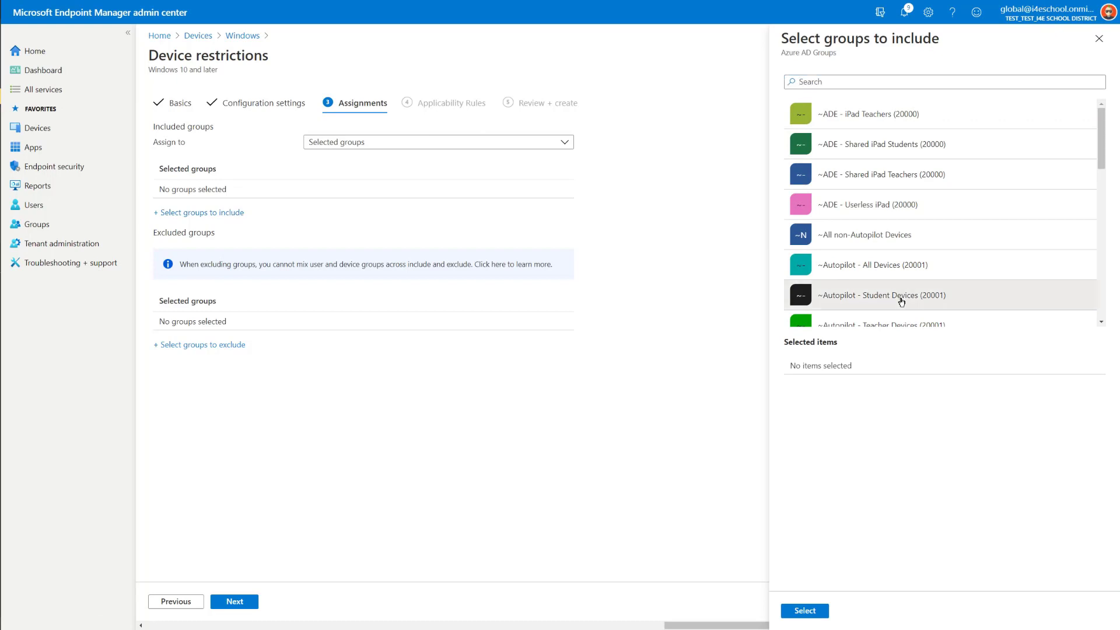
click(901, 296)
click(898, 324)
click(805, 610)
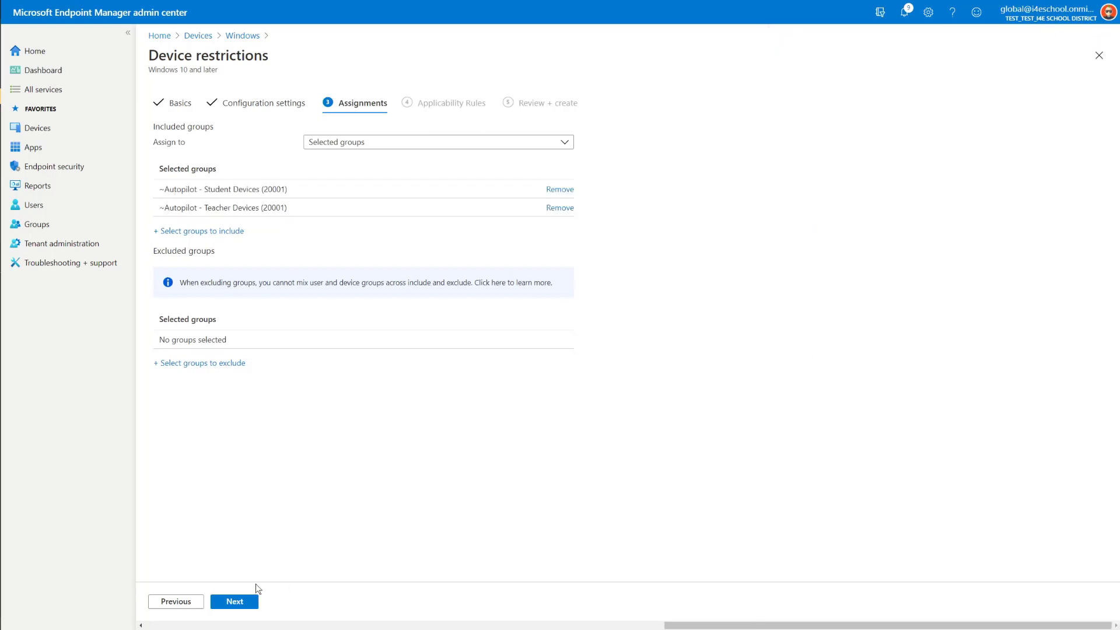
click(239, 602)
click(236, 601)
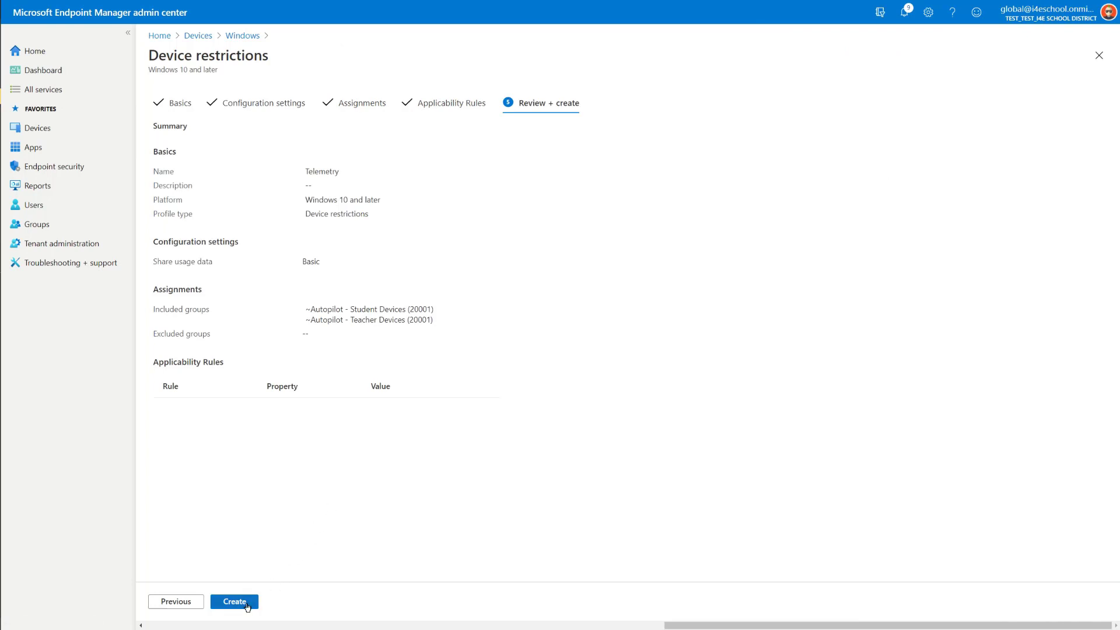
click(235, 602)
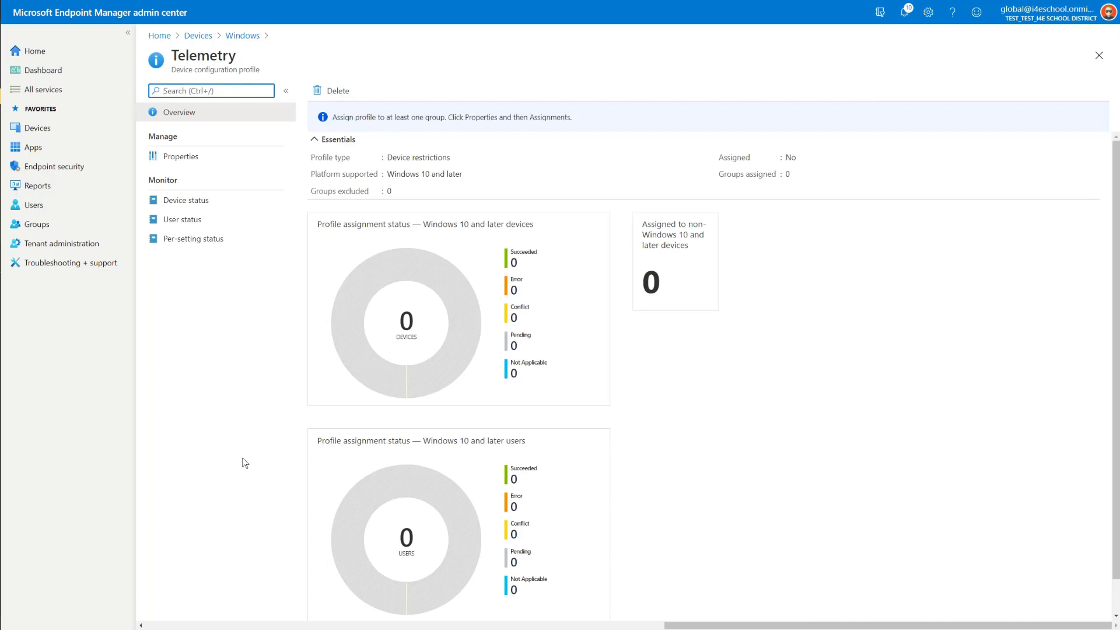
Start a new Windows 10 update ring for devices, name it WUfB 1:1 Production, and proceed to its update ring settings
click(42, 129)
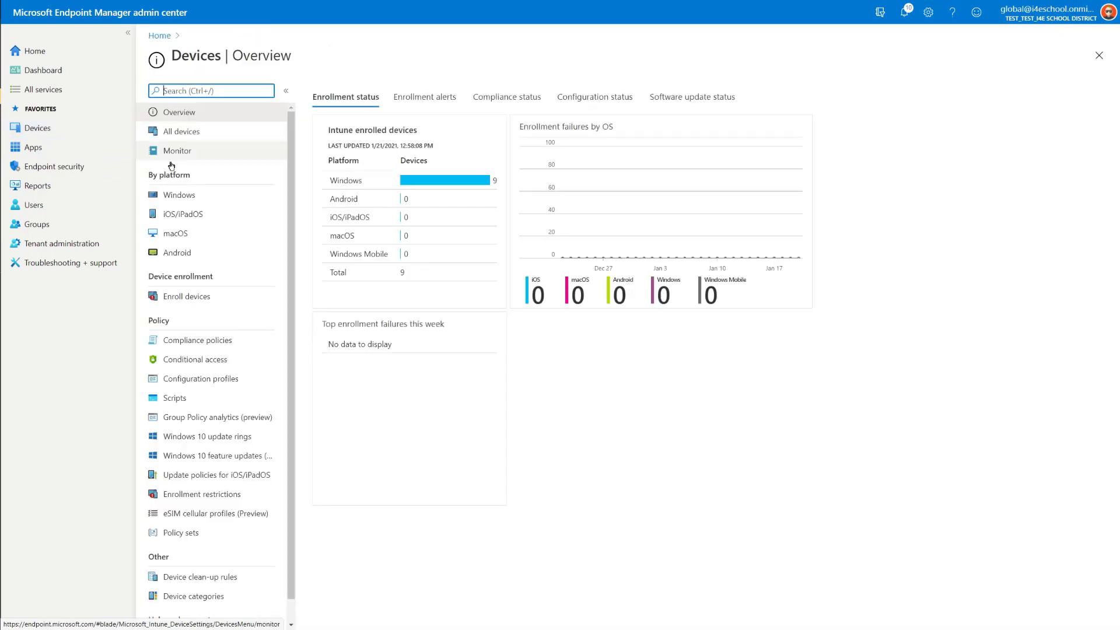
click(232, 441)
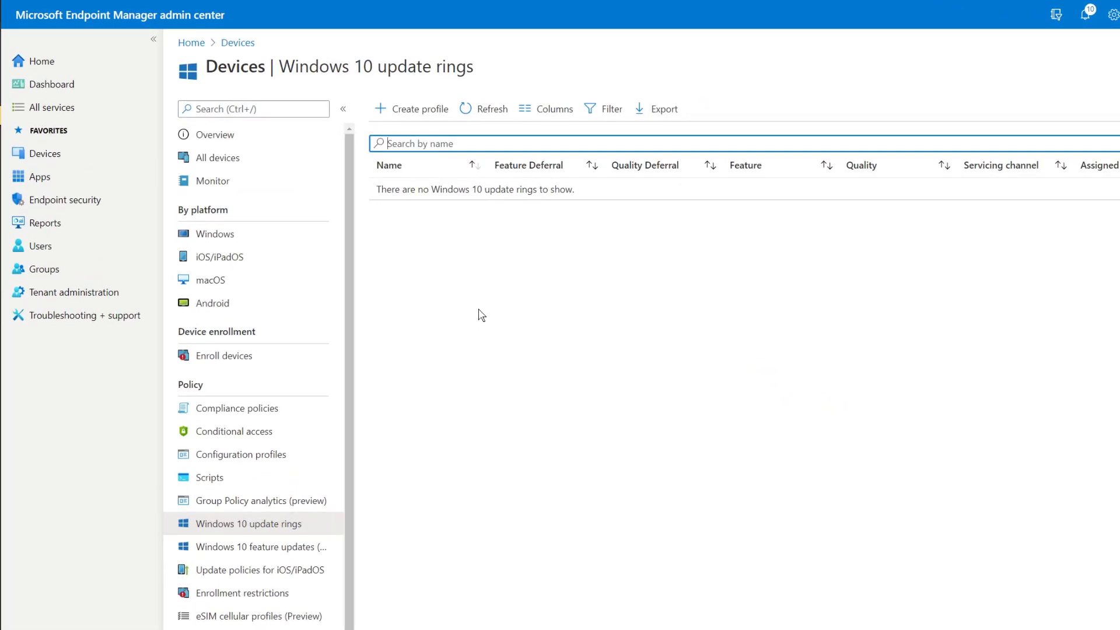
click(405, 111)
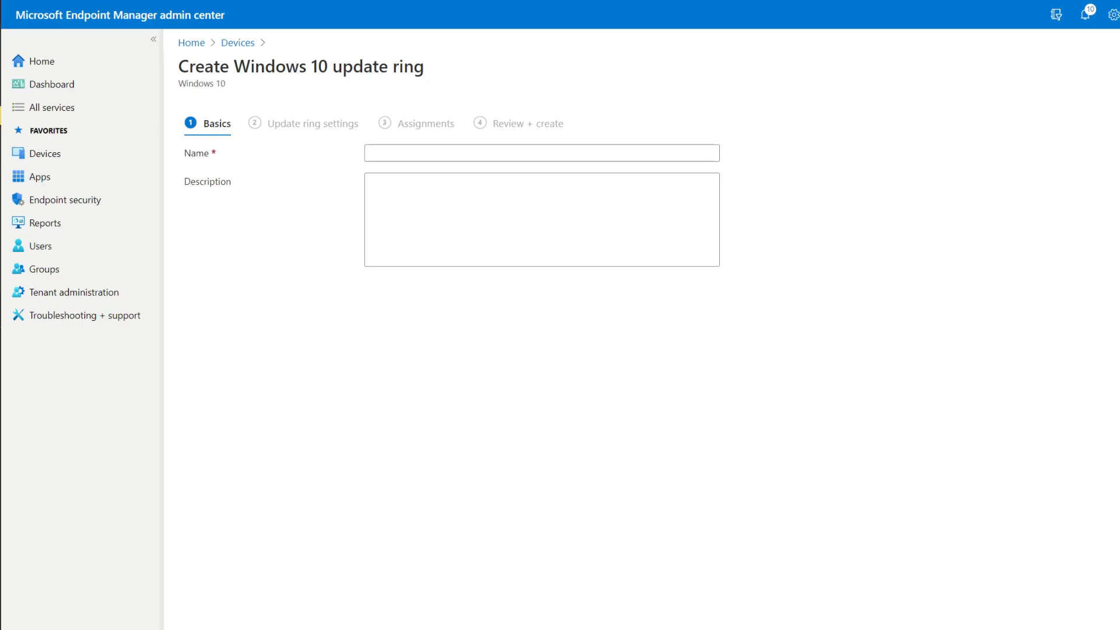
click(416, 149)
text(WUfB 1:1 Production)
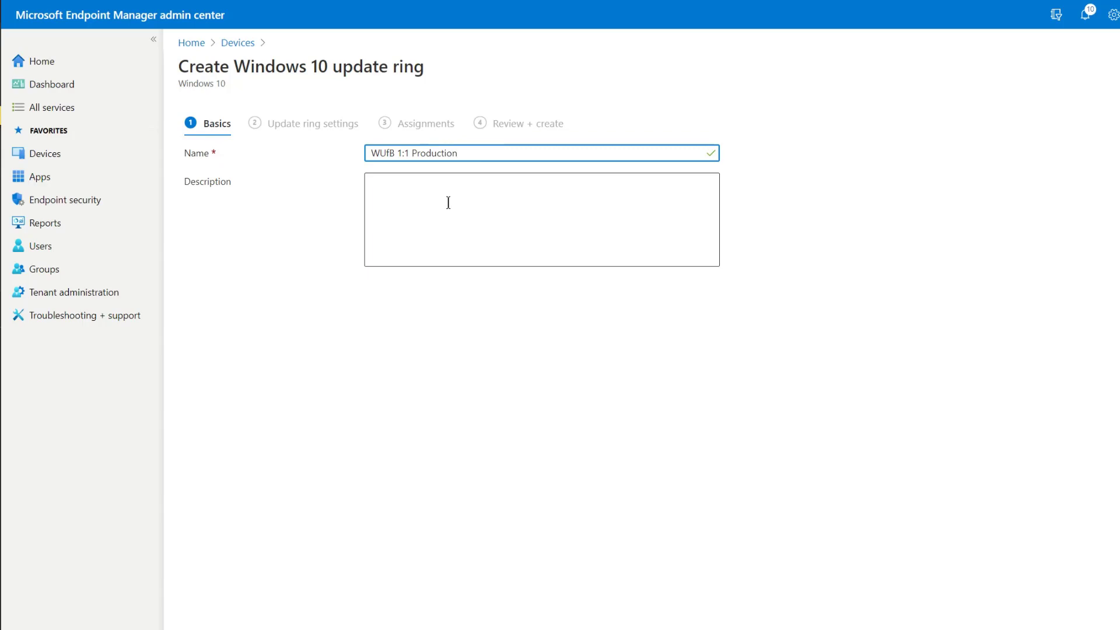
key(Return)
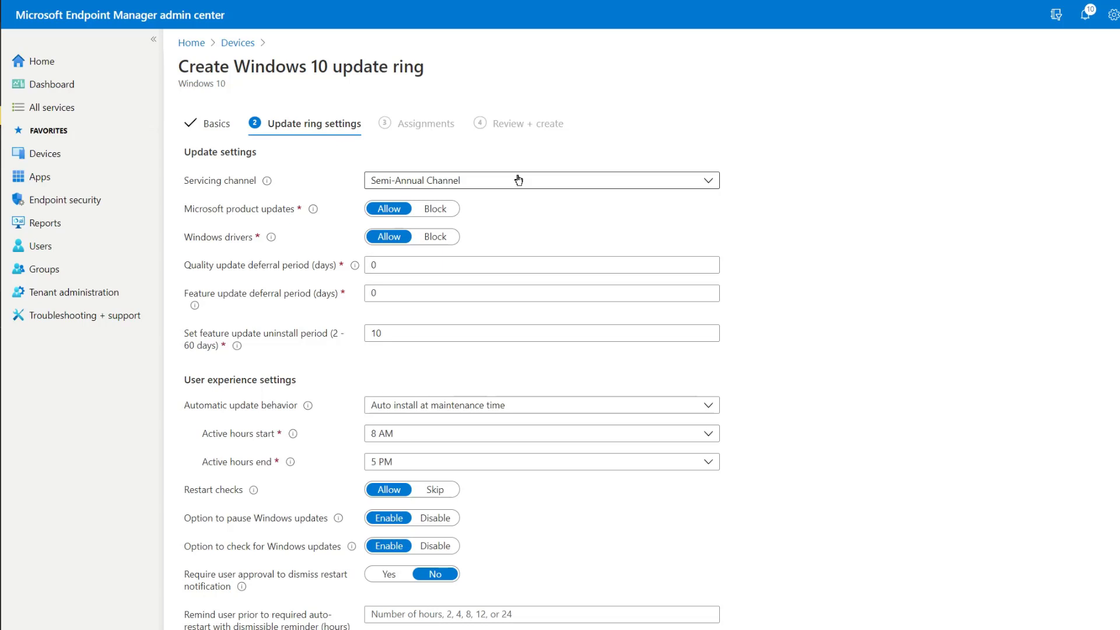
Keep the Semi-Annual Channel, set the quality update deferral period to 7 days, and proceed to the ring's assignments
click(519, 180)
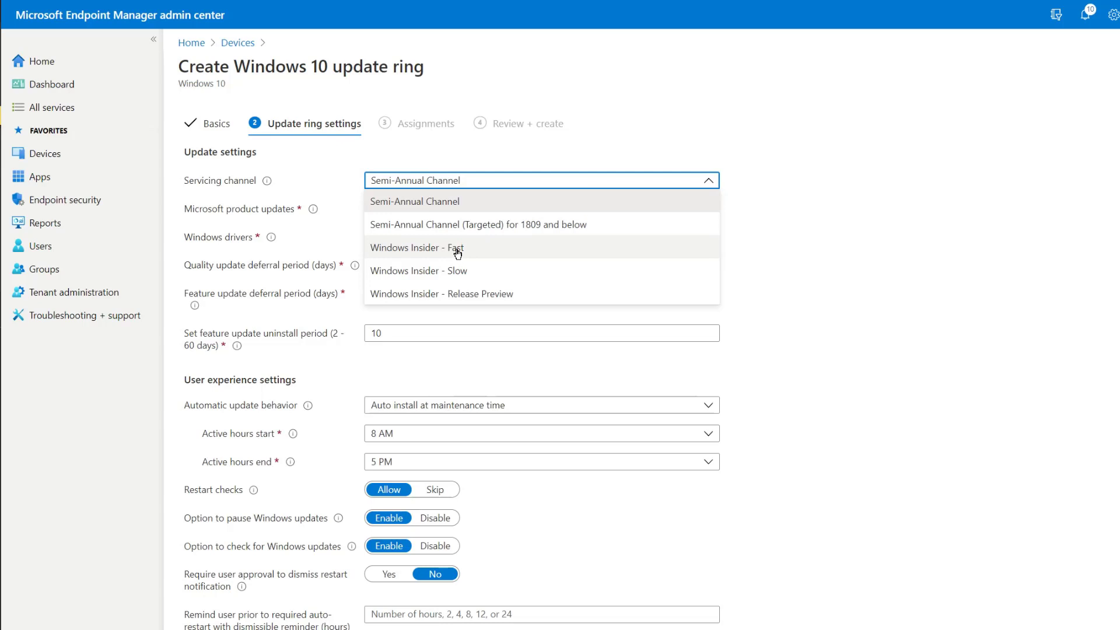
click(711, 181)
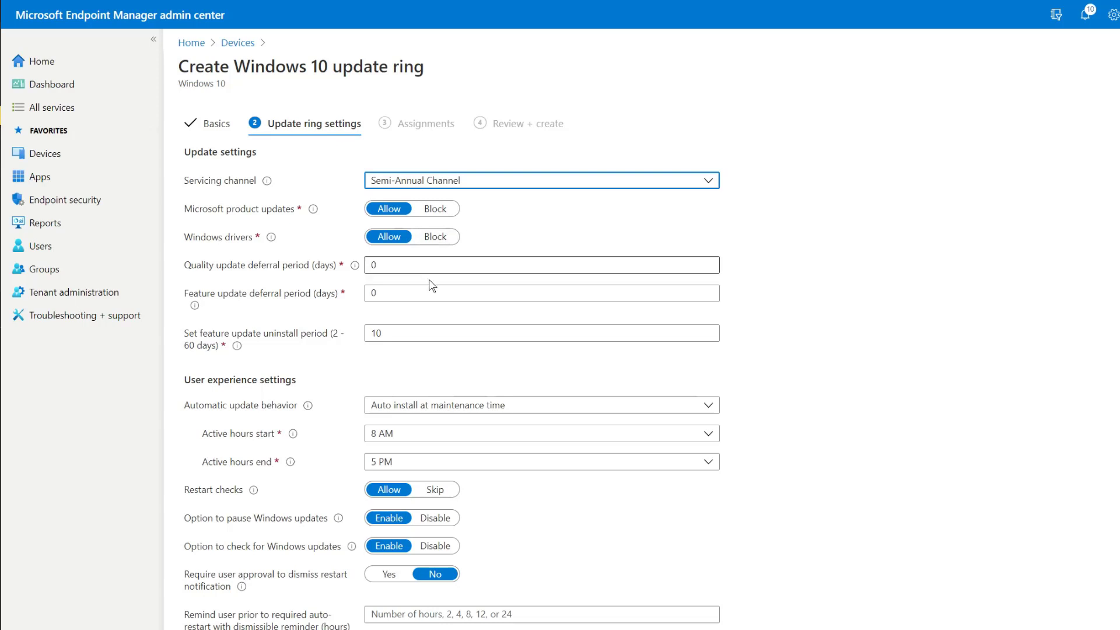
double_click(403, 267)
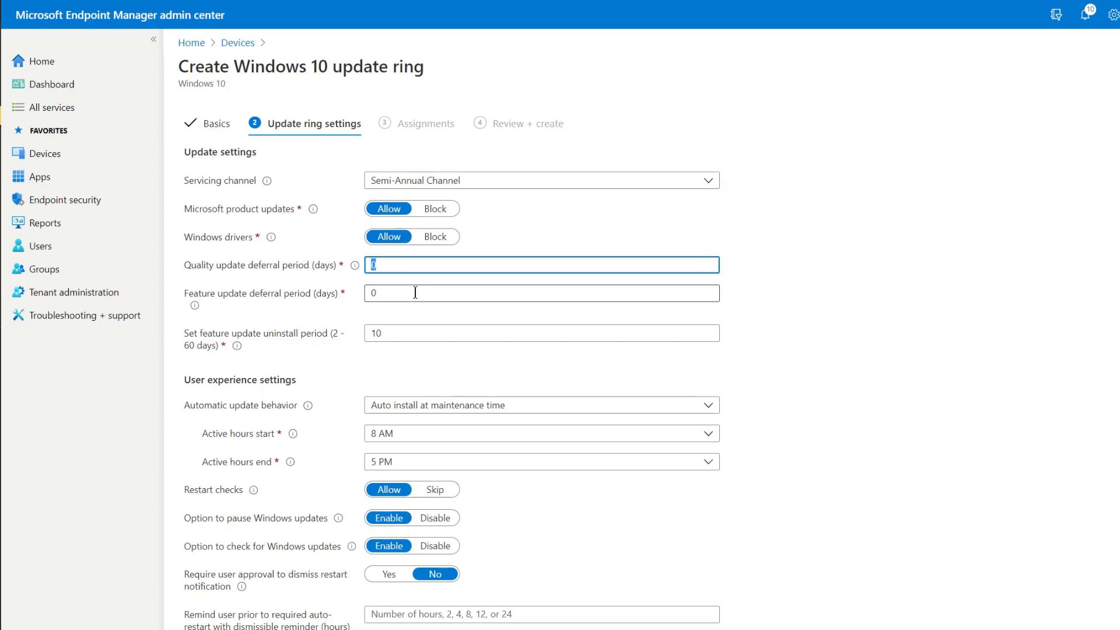
text(7)
click(407, 292)
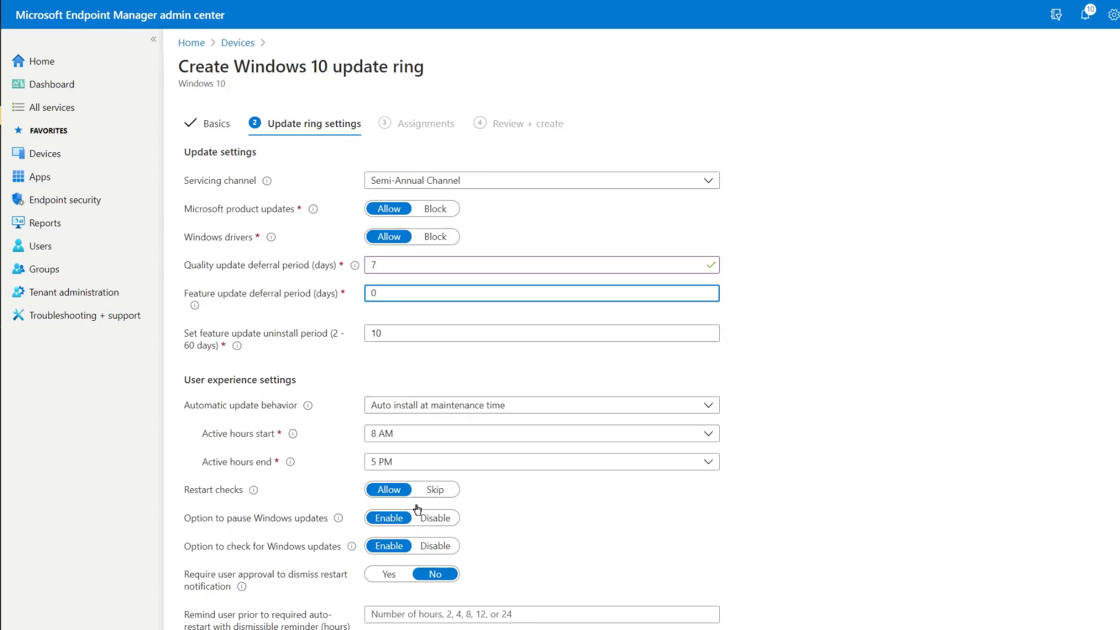
scroll(263, 394, down, 3)
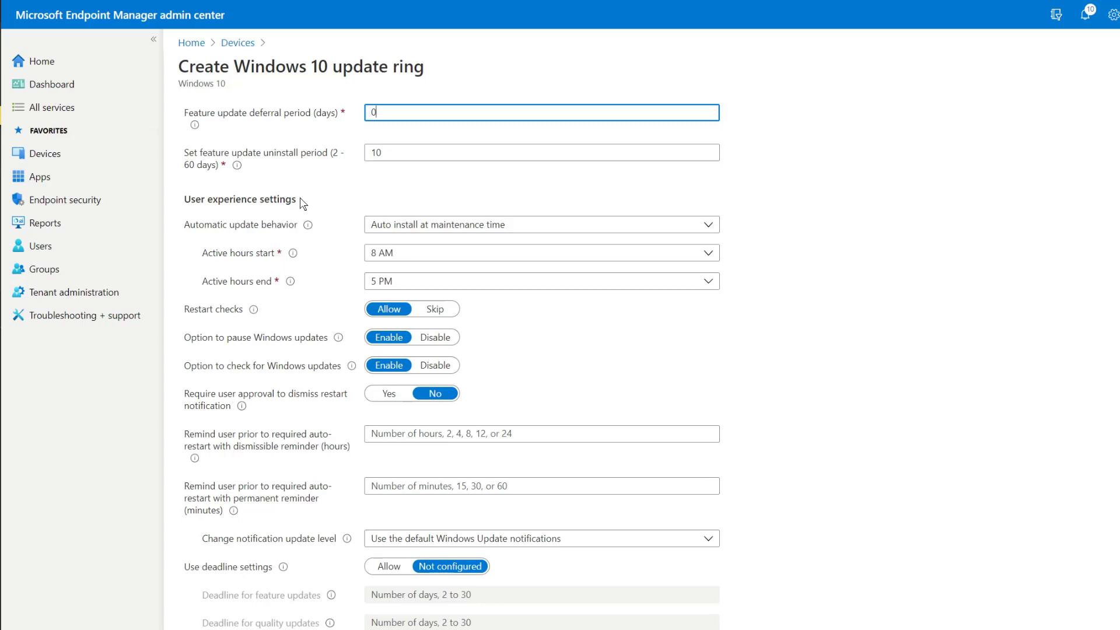
scroll(289, 190, up, 3)
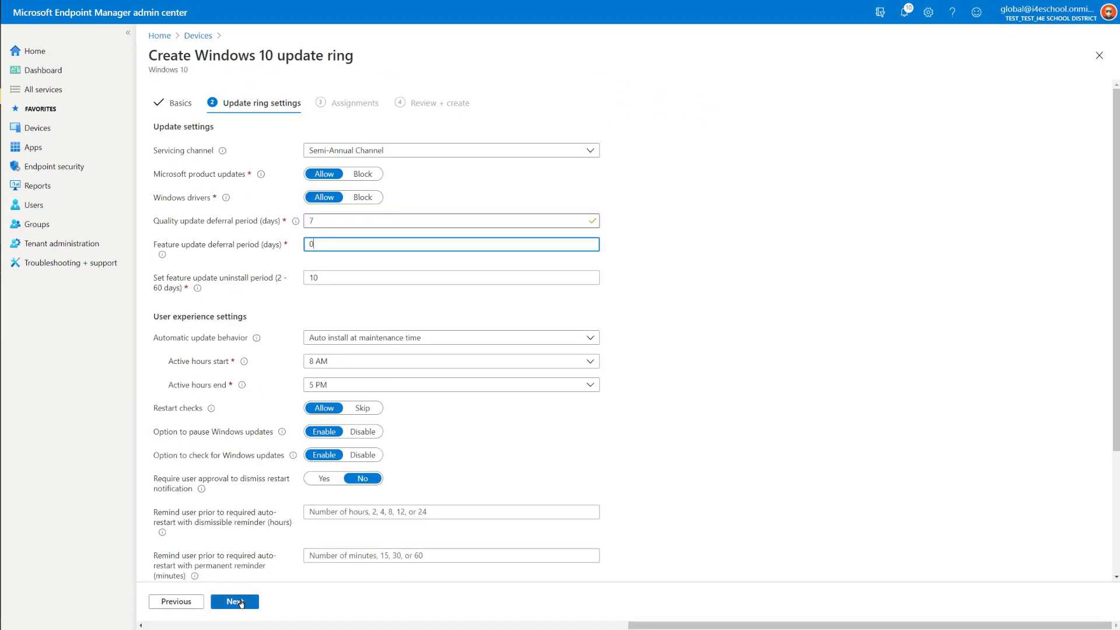
click(241, 602)
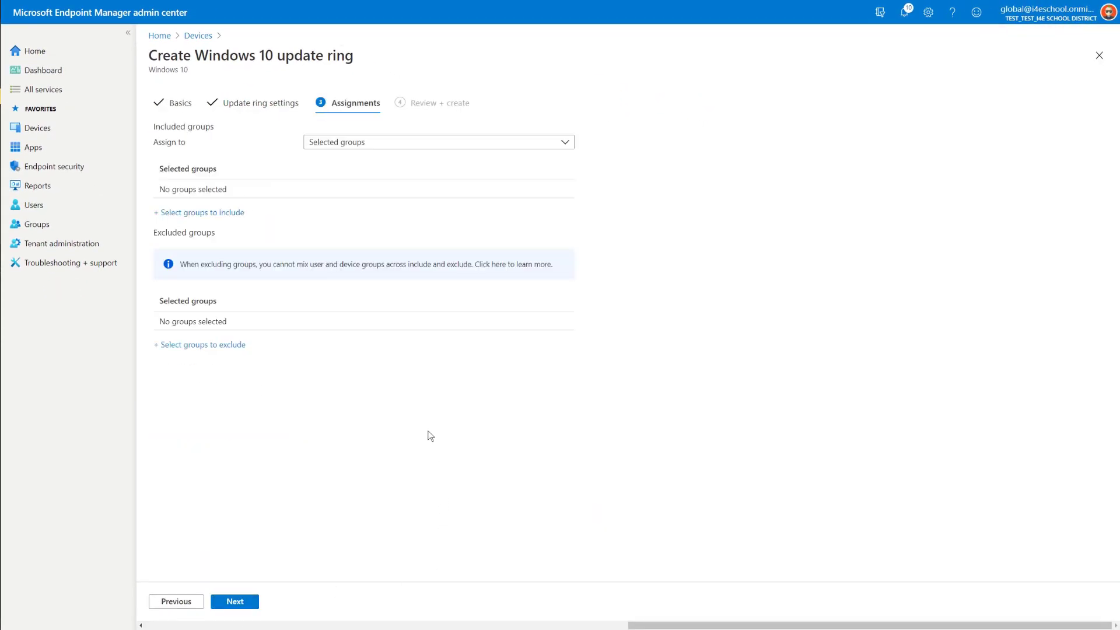
Include the ~Autopilot - Teacher Devices (20001) group in the update ring's assignments and create the ring
click(232, 213)
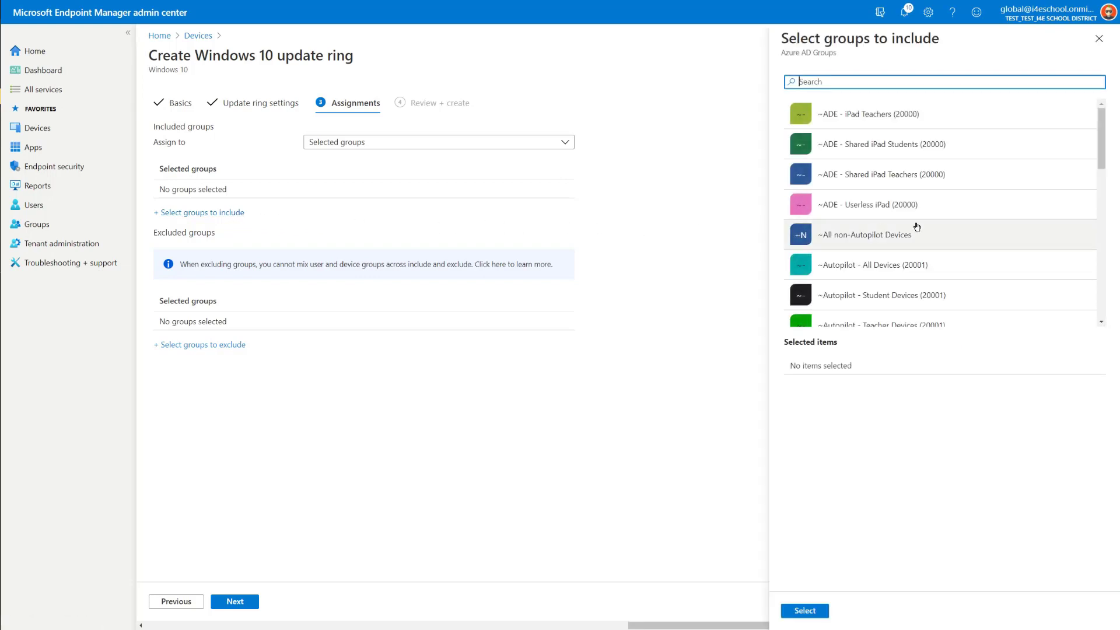
scroll(963, 238, down, 1)
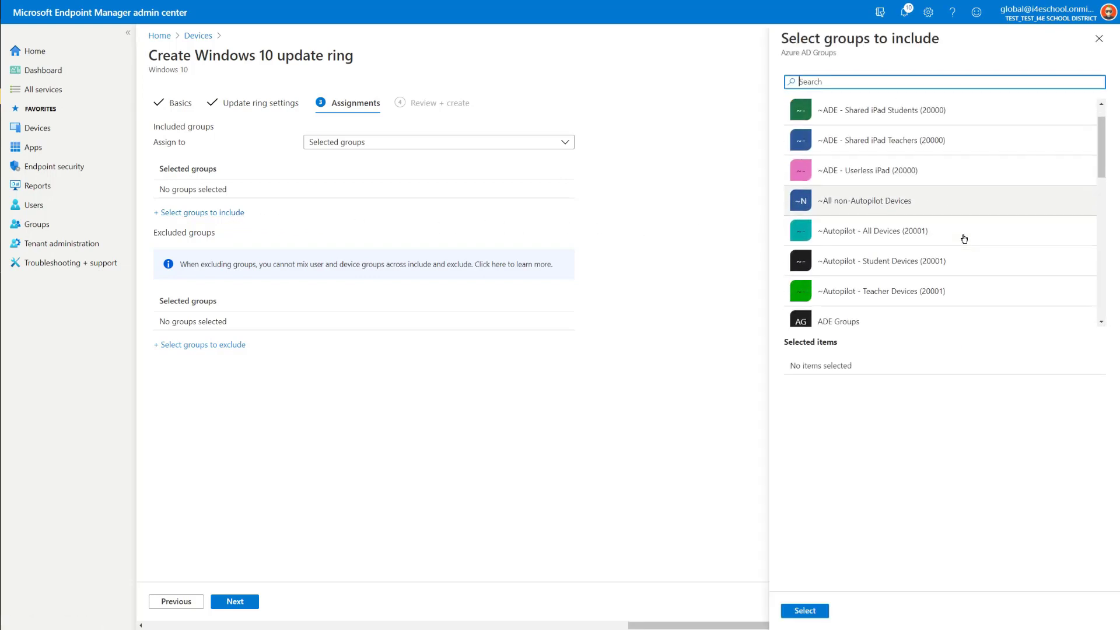
click(915, 294)
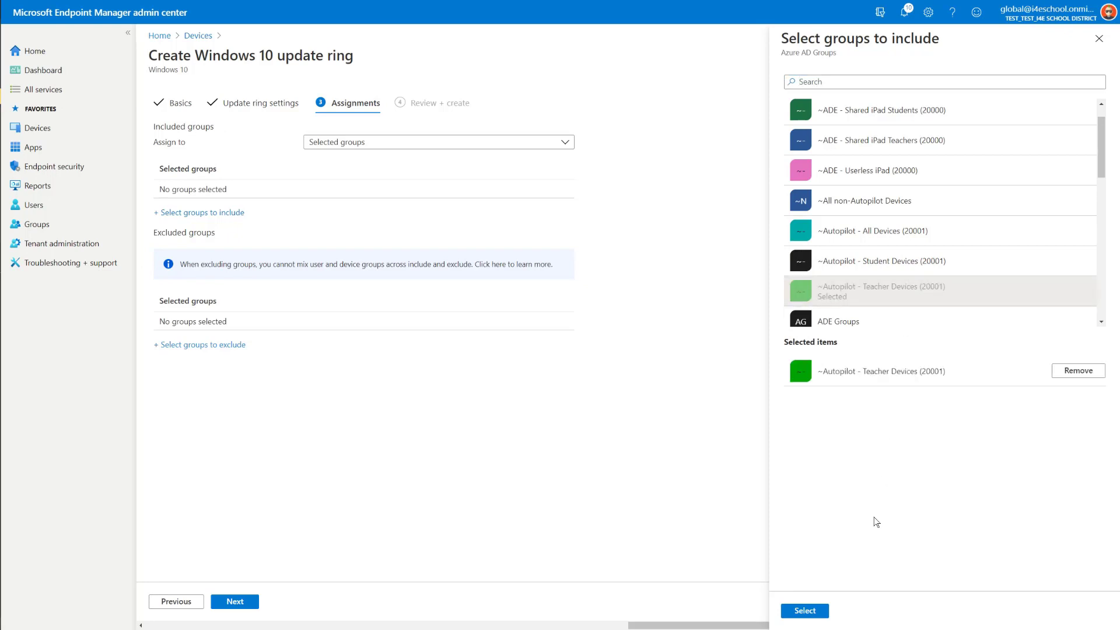
click(802, 610)
click(240, 603)
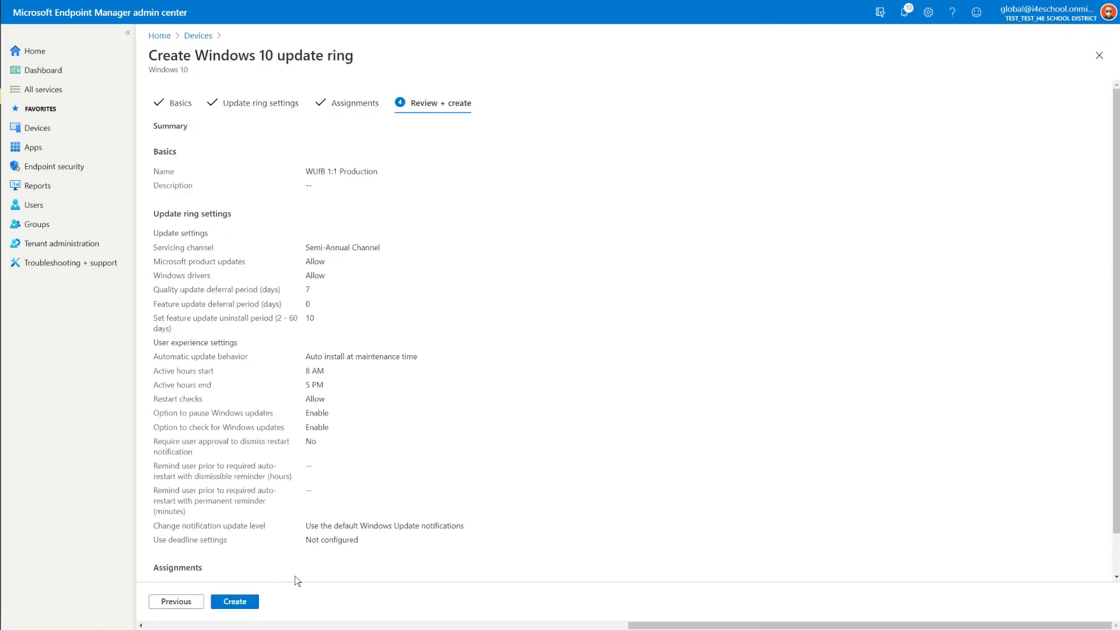
click(243, 607)
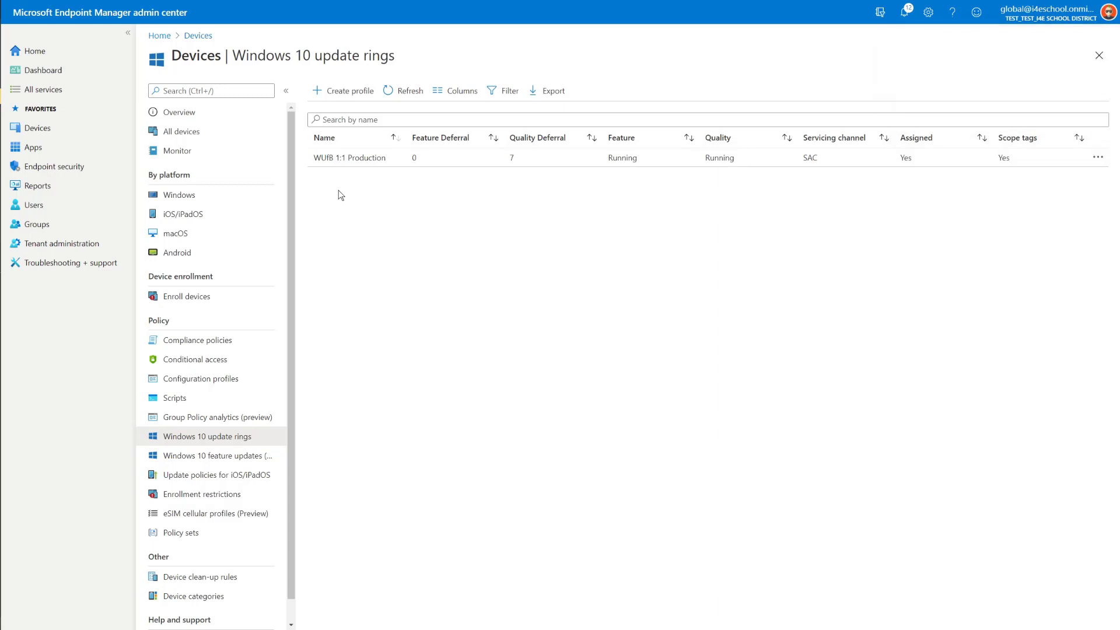
Open the WUfB 1:1 Production update ring and pause its feature updates
click(339, 158)
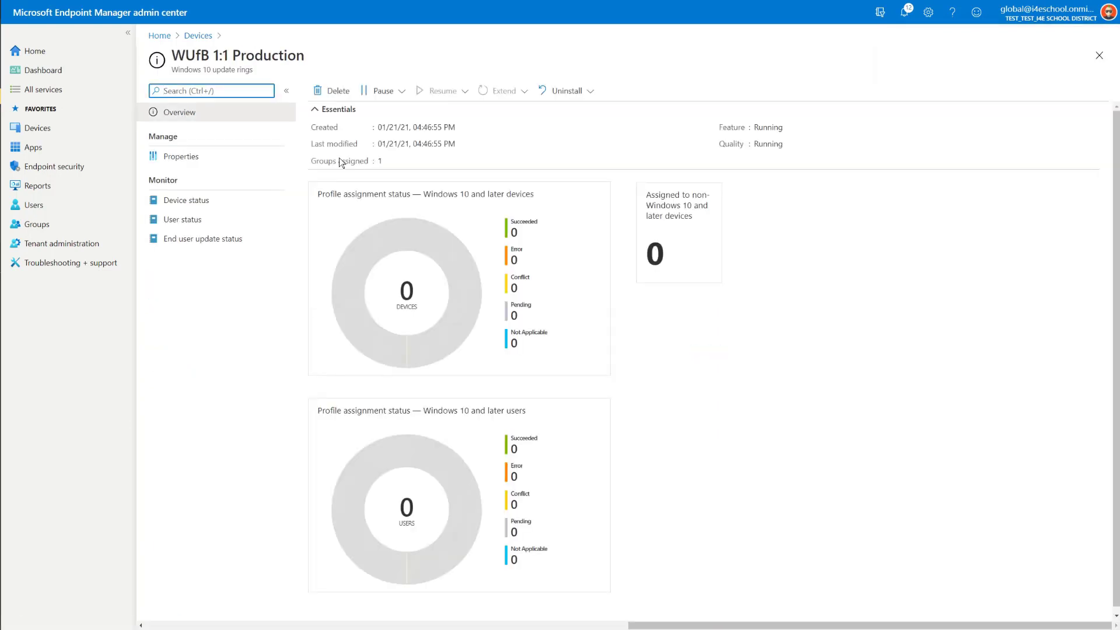
click(401, 92)
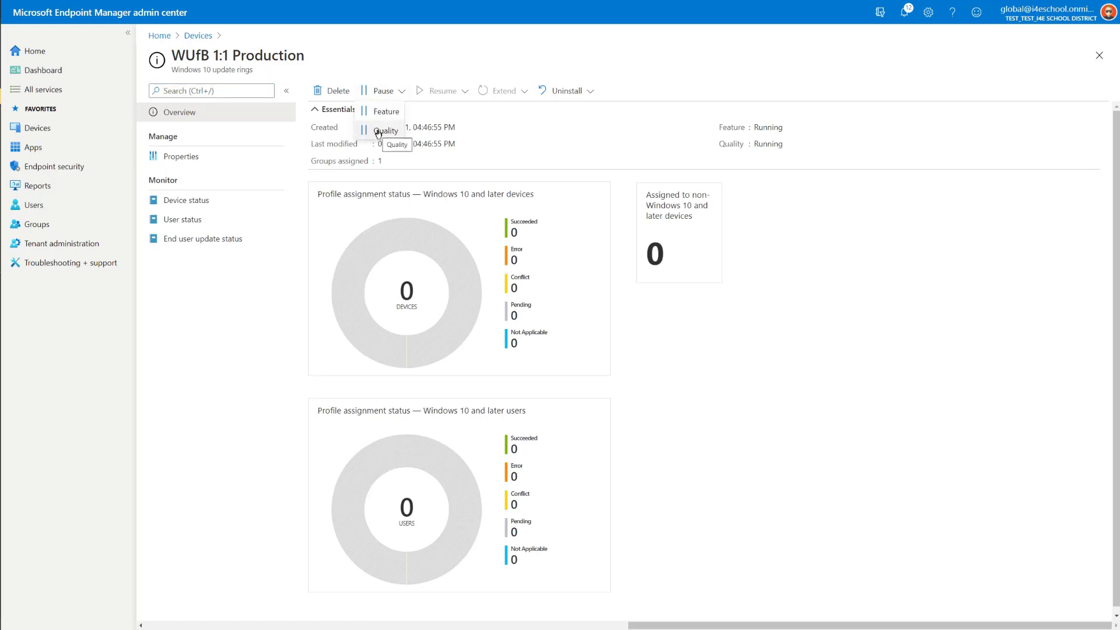
click(377, 115)
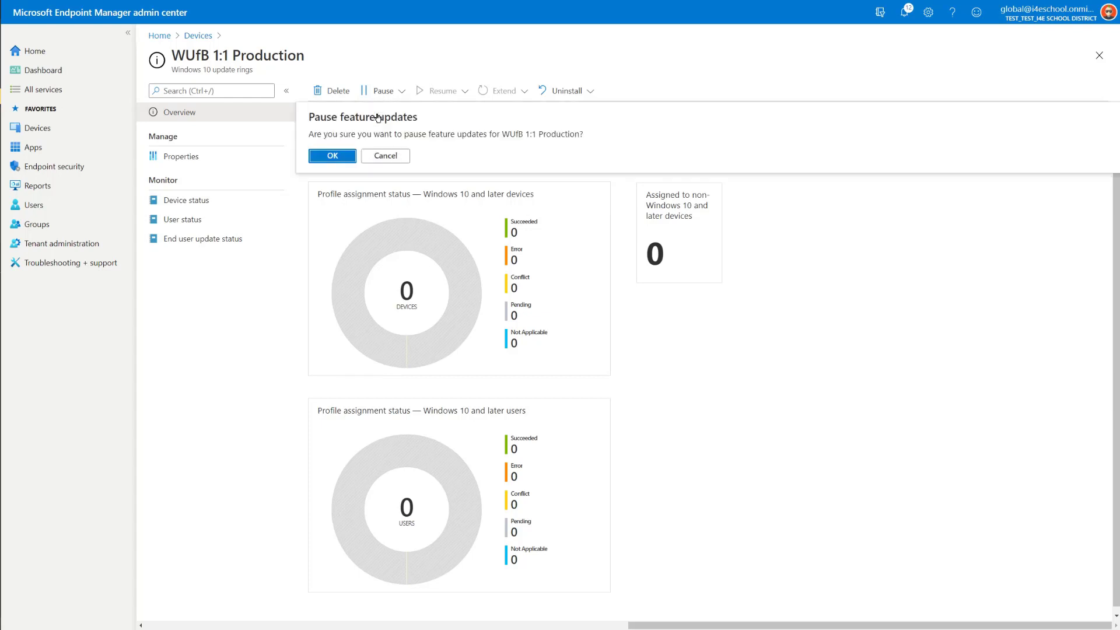
click(329, 156)
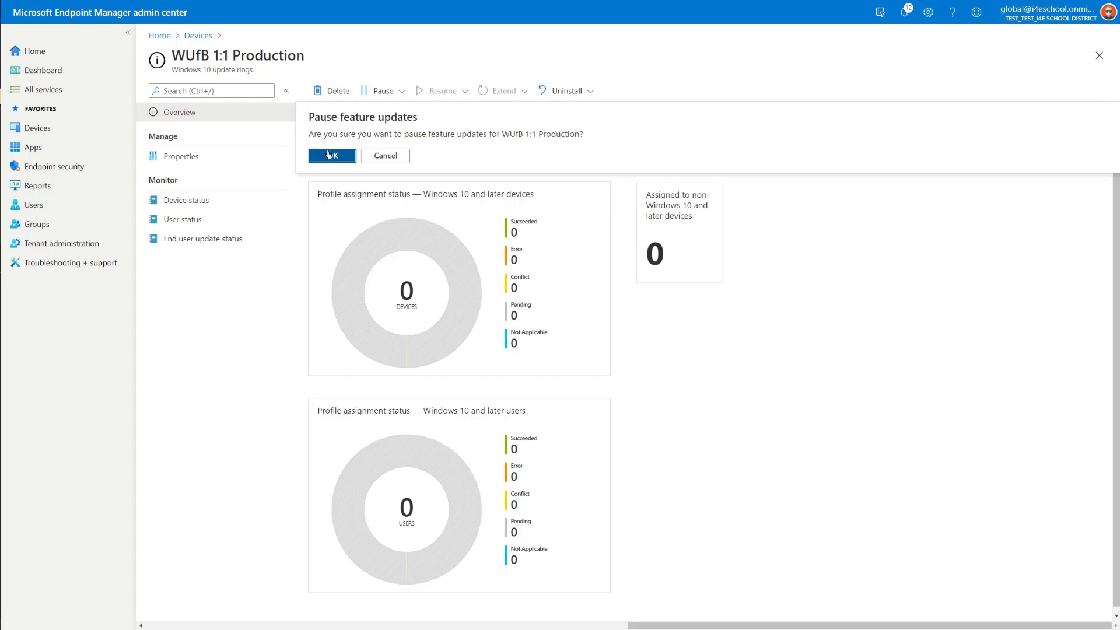
Check the ring's pause and resume options, and resume feature updates for WUfB 1:1 Production
click(403, 92)
click(383, 90)
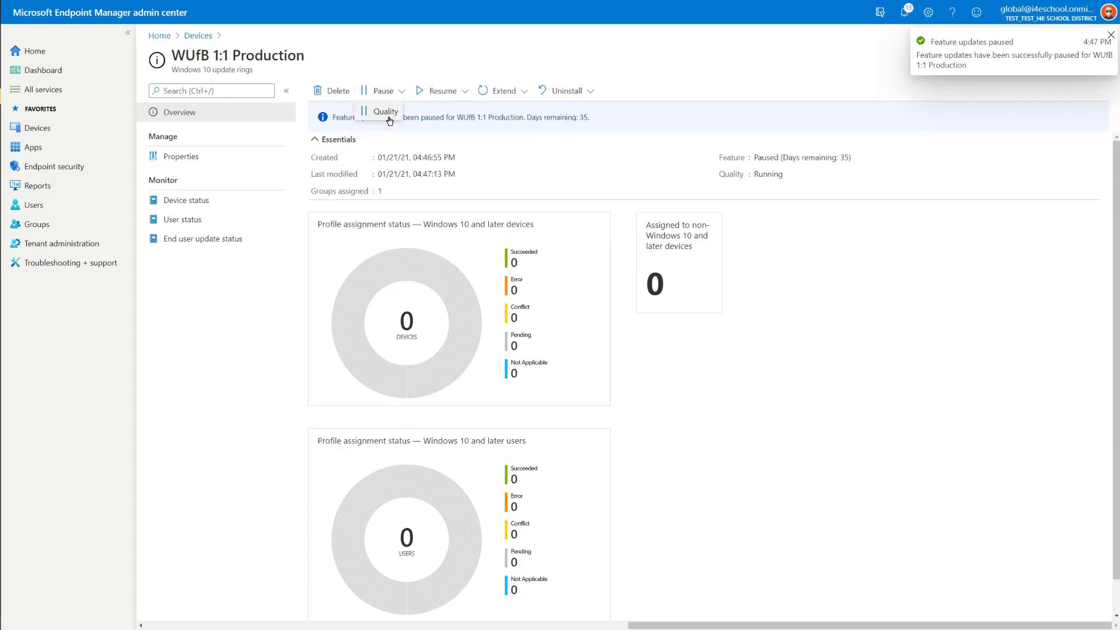
click(465, 93)
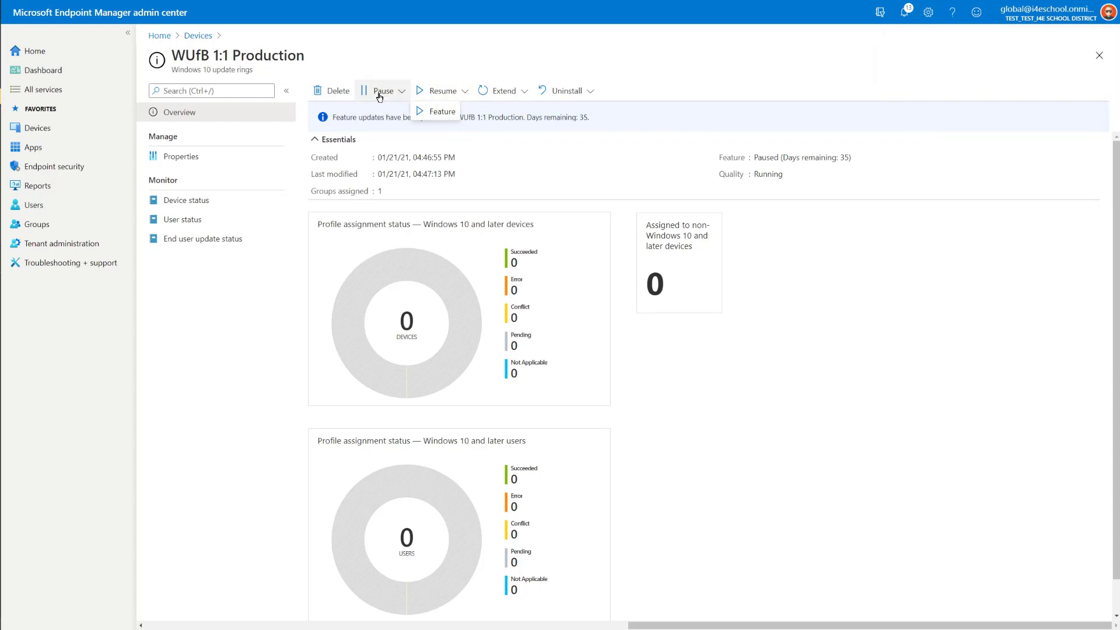
click(396, 98)
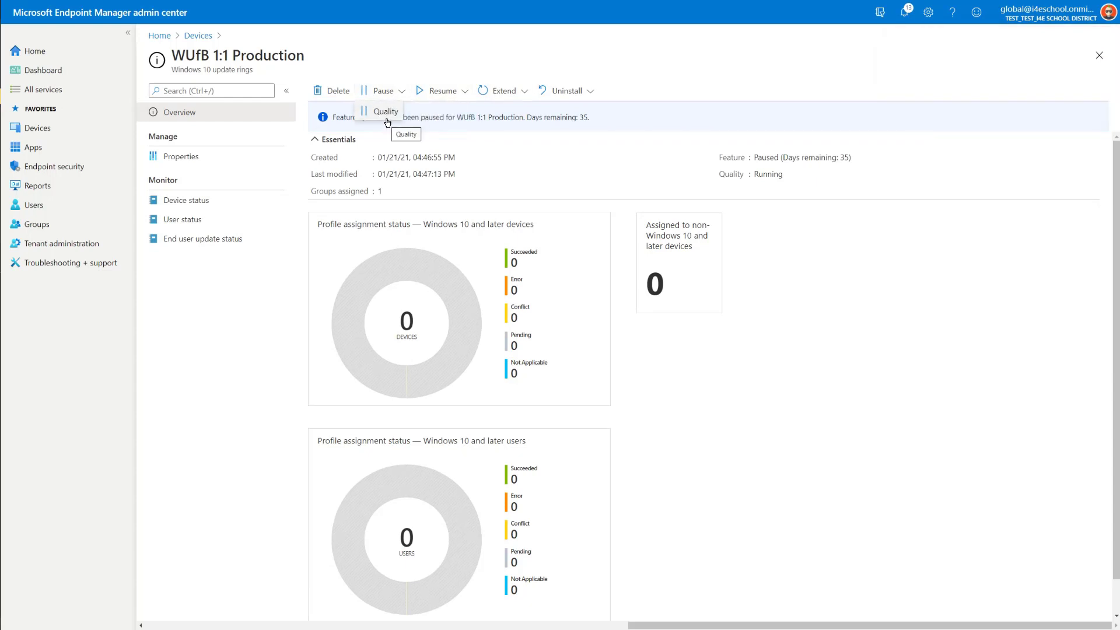
click(460, 95)
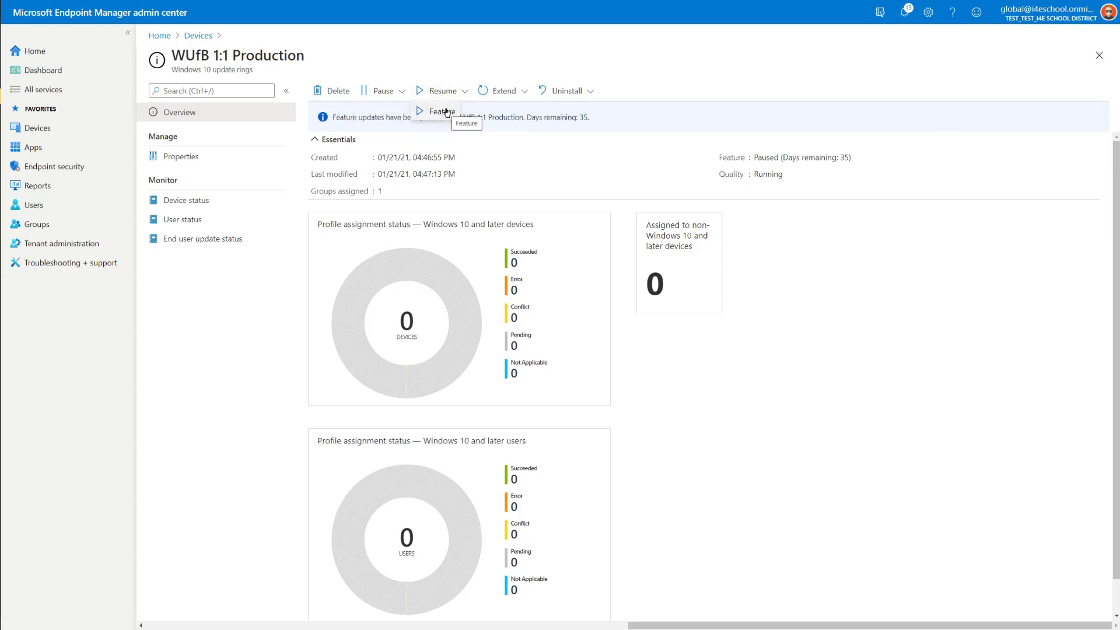
click(447, 111)
click(348, 154)
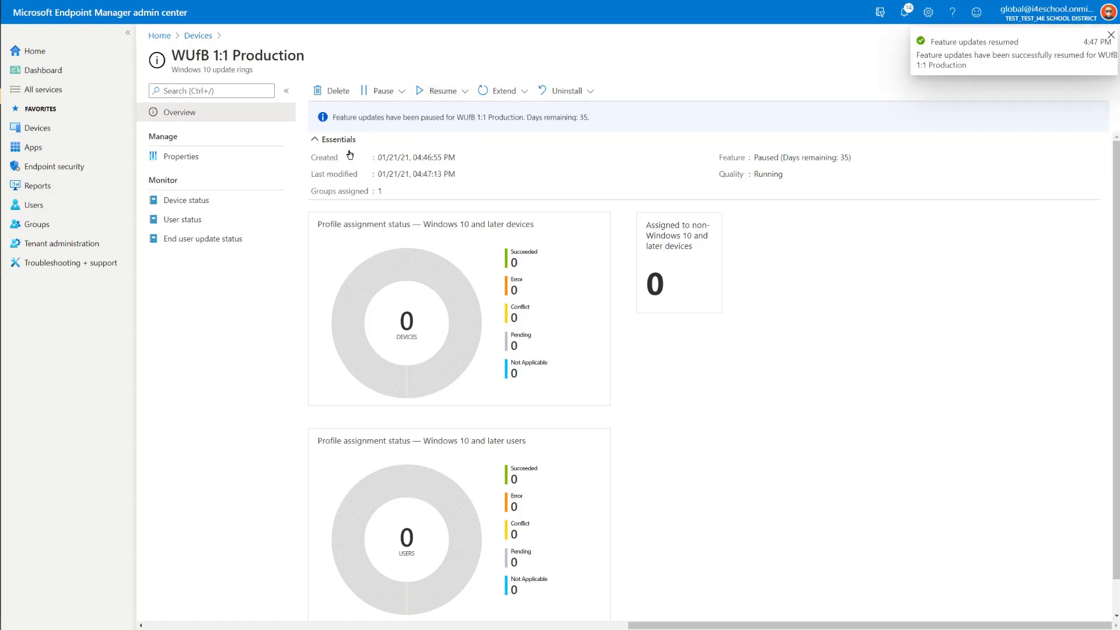
Review the uninstall and pause options for feature and quality updates on WUfB 1:1 Production, and return to the update rings list
click(591, 92)
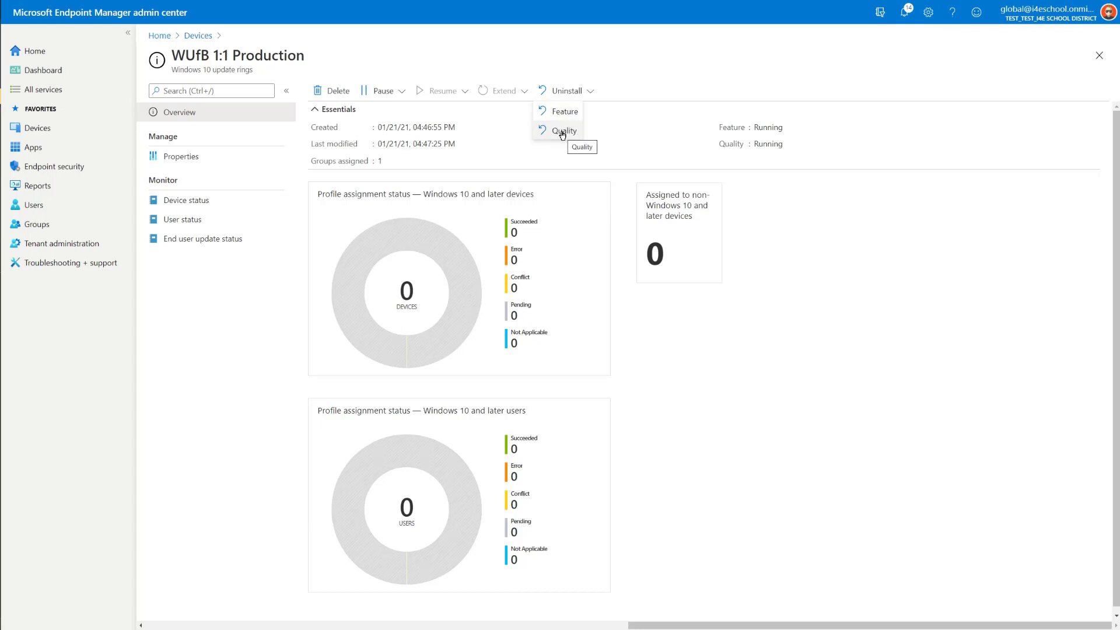
click(472, 141)
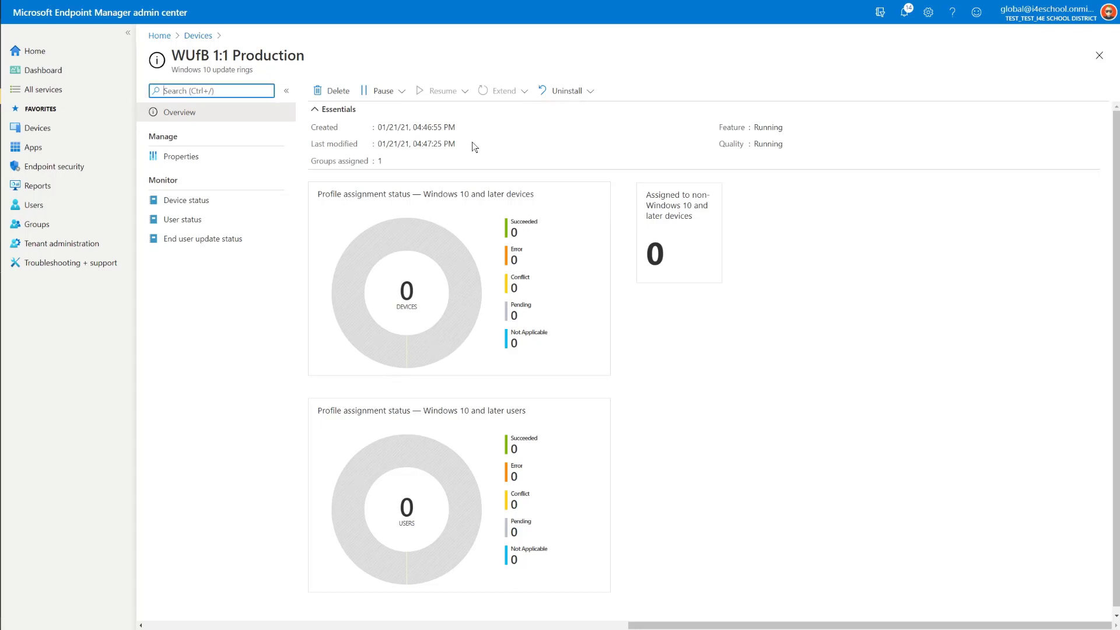
click(402, 93)
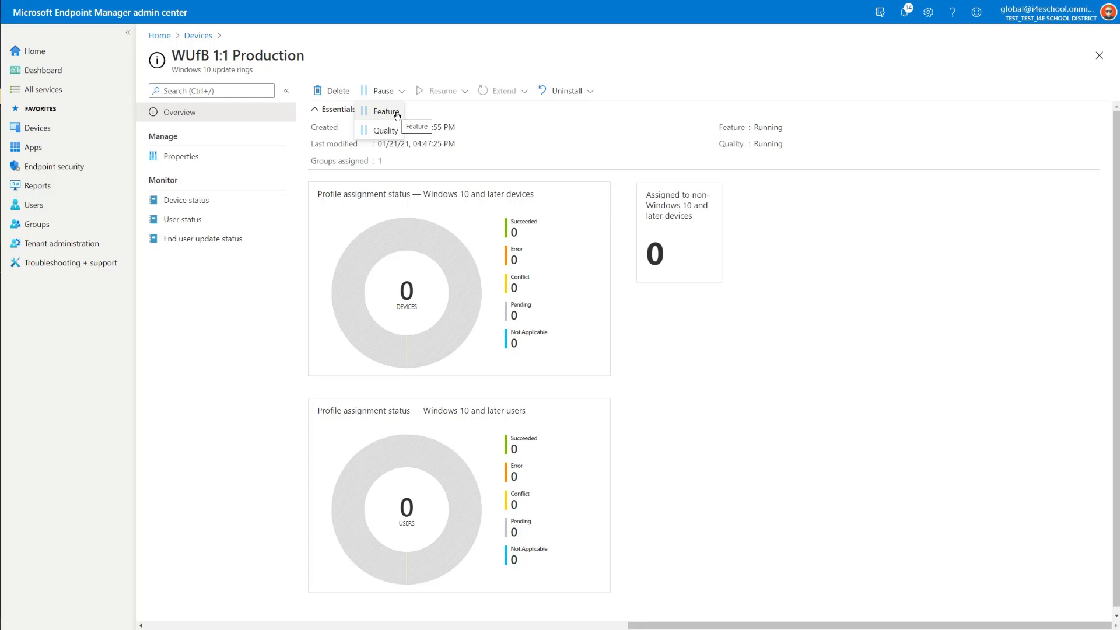
click(386, 111)
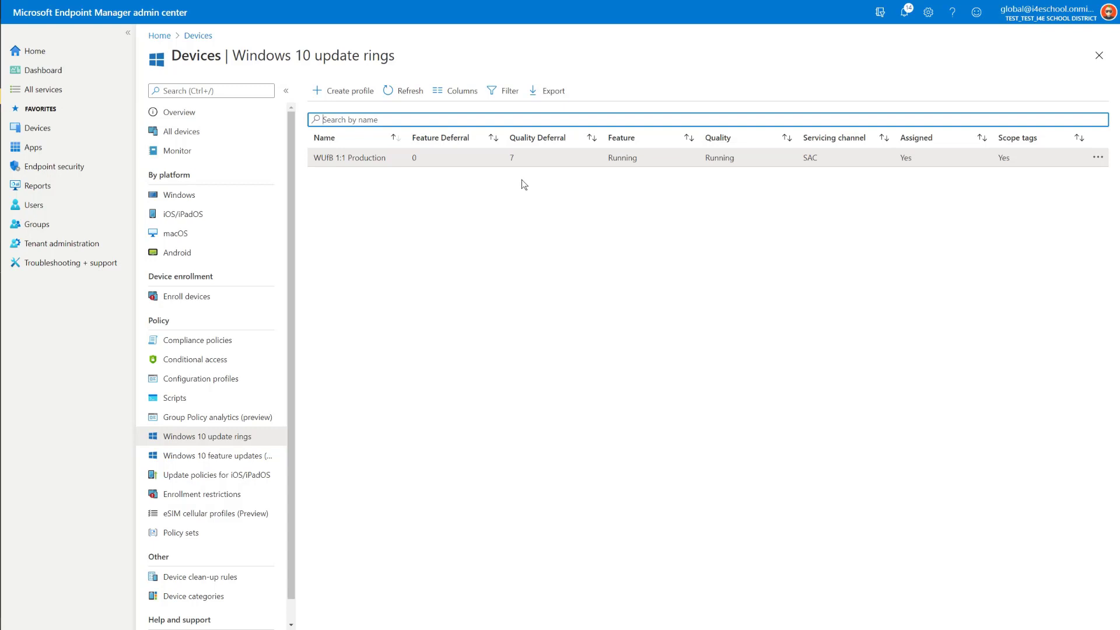
Switch to the Bing search results, open the Microsoft Docs Windows 10 release information page, and examine the Semi-Annual Channel availability date for version 20H2
key(ctrl+Tab)
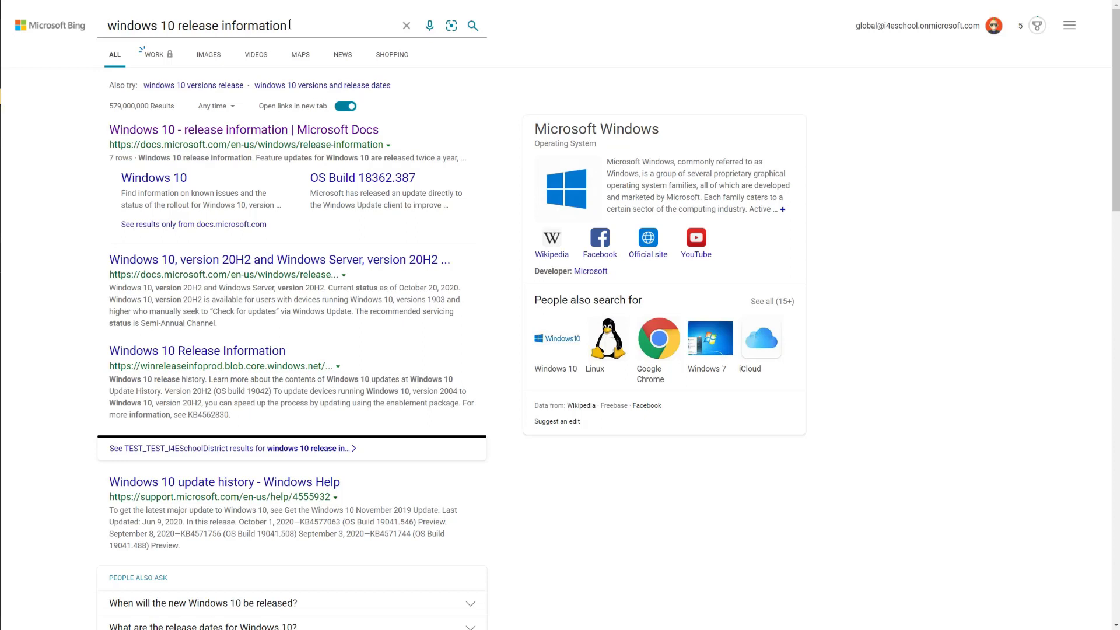
click(209, 130)
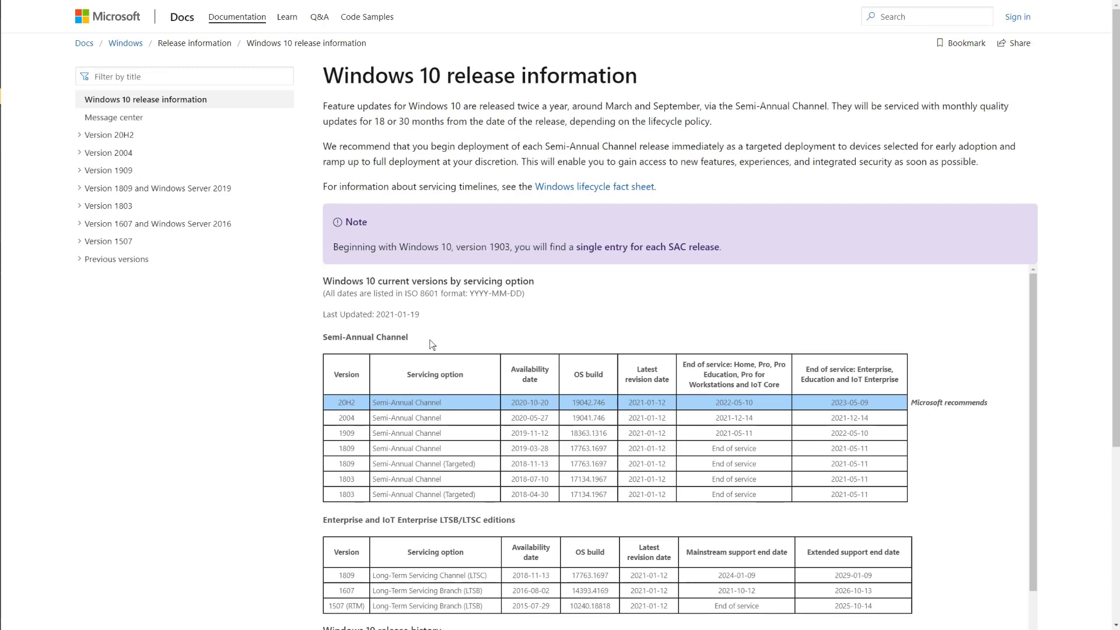
drag(332, 339, 322, 340)
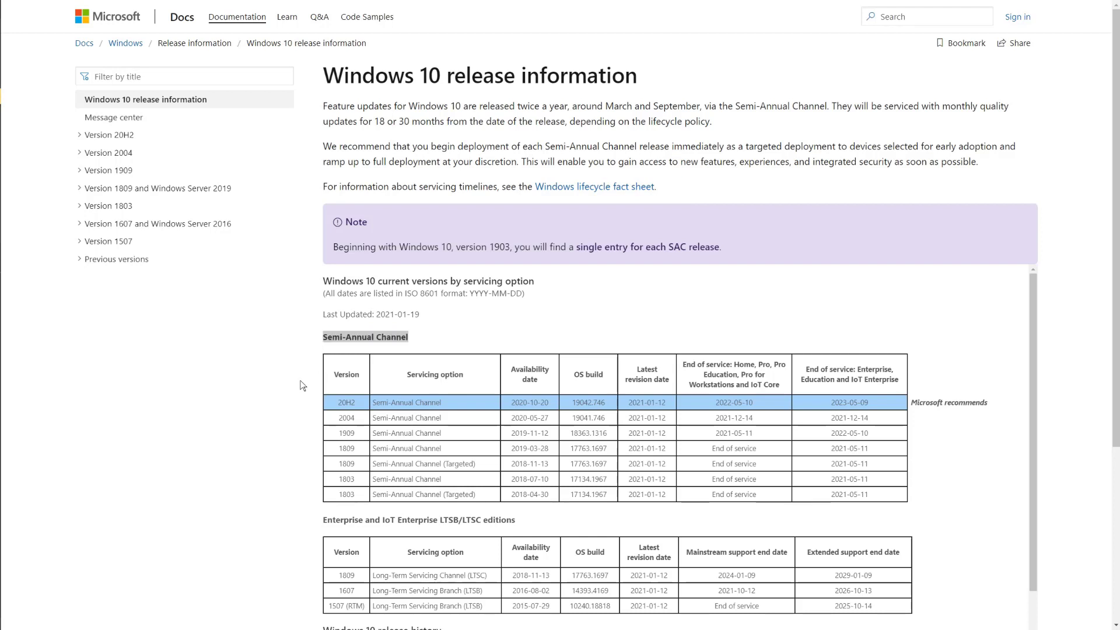
drag(551, 402, 511, 403)
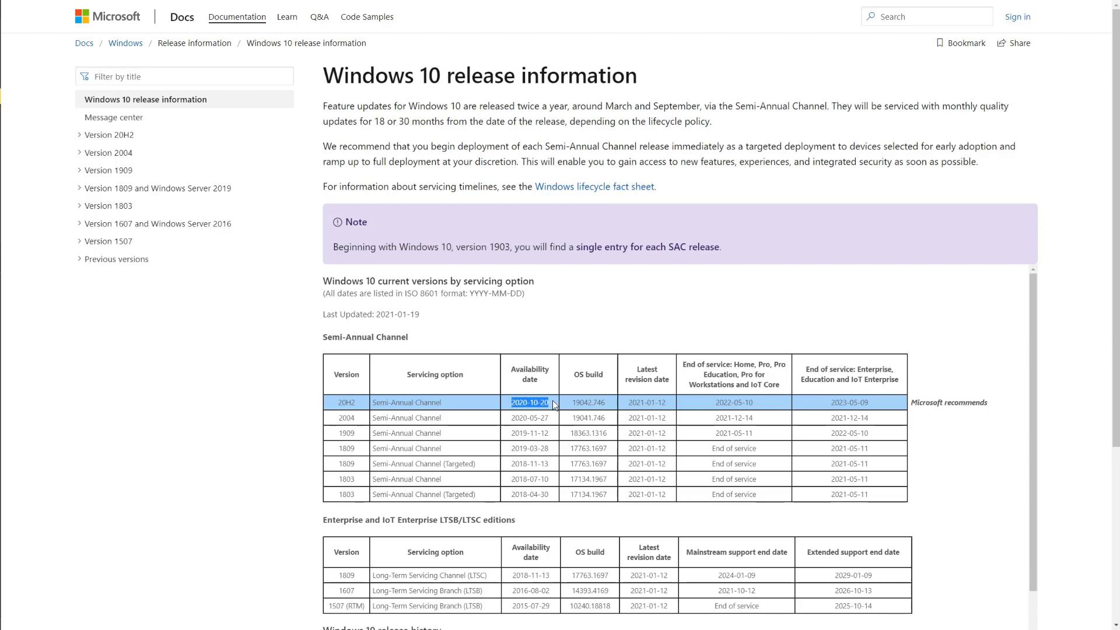
Examine the version 20H2 release history for the latest OS build and its availability date
scroll(575, 415, down, 1)
scroll(573, 415, down, 4)
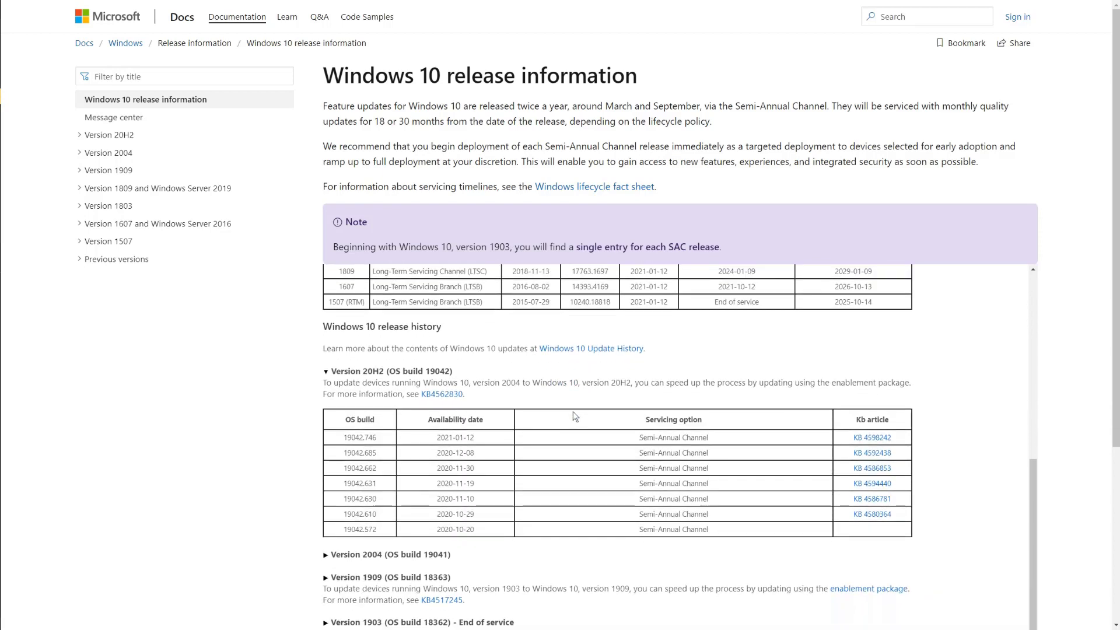
scroll(572, 412, down, 3)
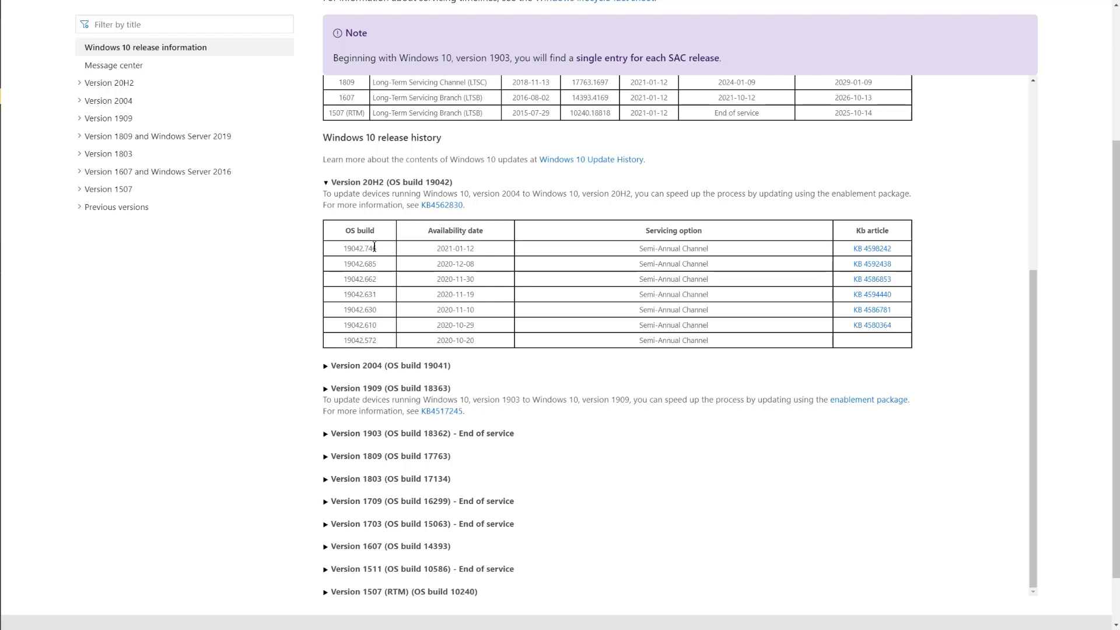
drag(377, 248, 366, 249)
drag(475, 249, 437, 251)
click(479, 253)
drag(477, 251, 435, 251)
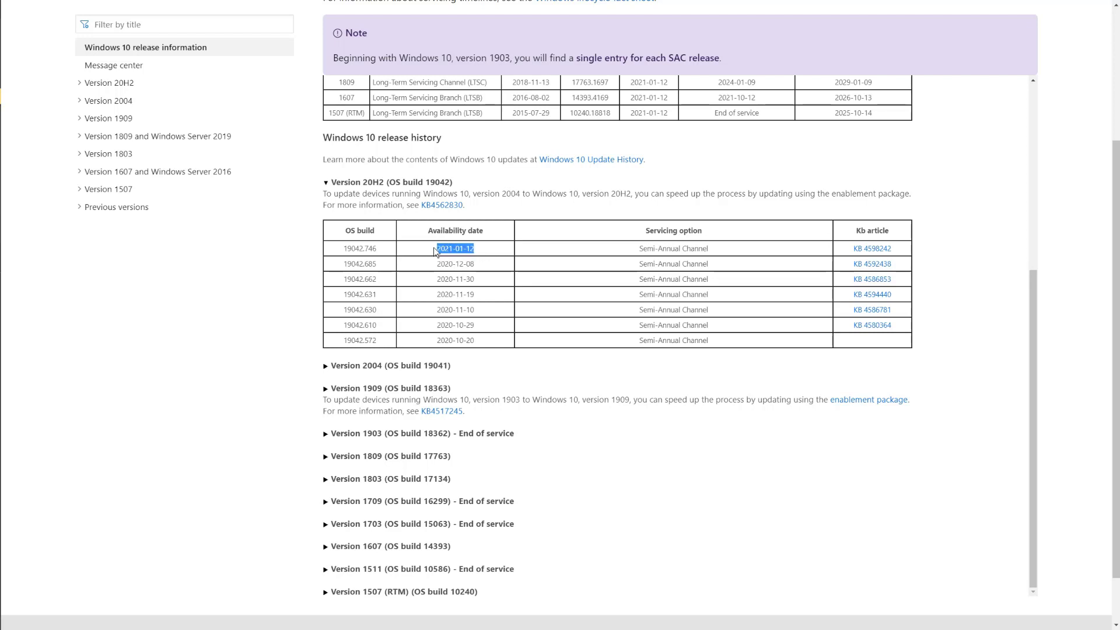